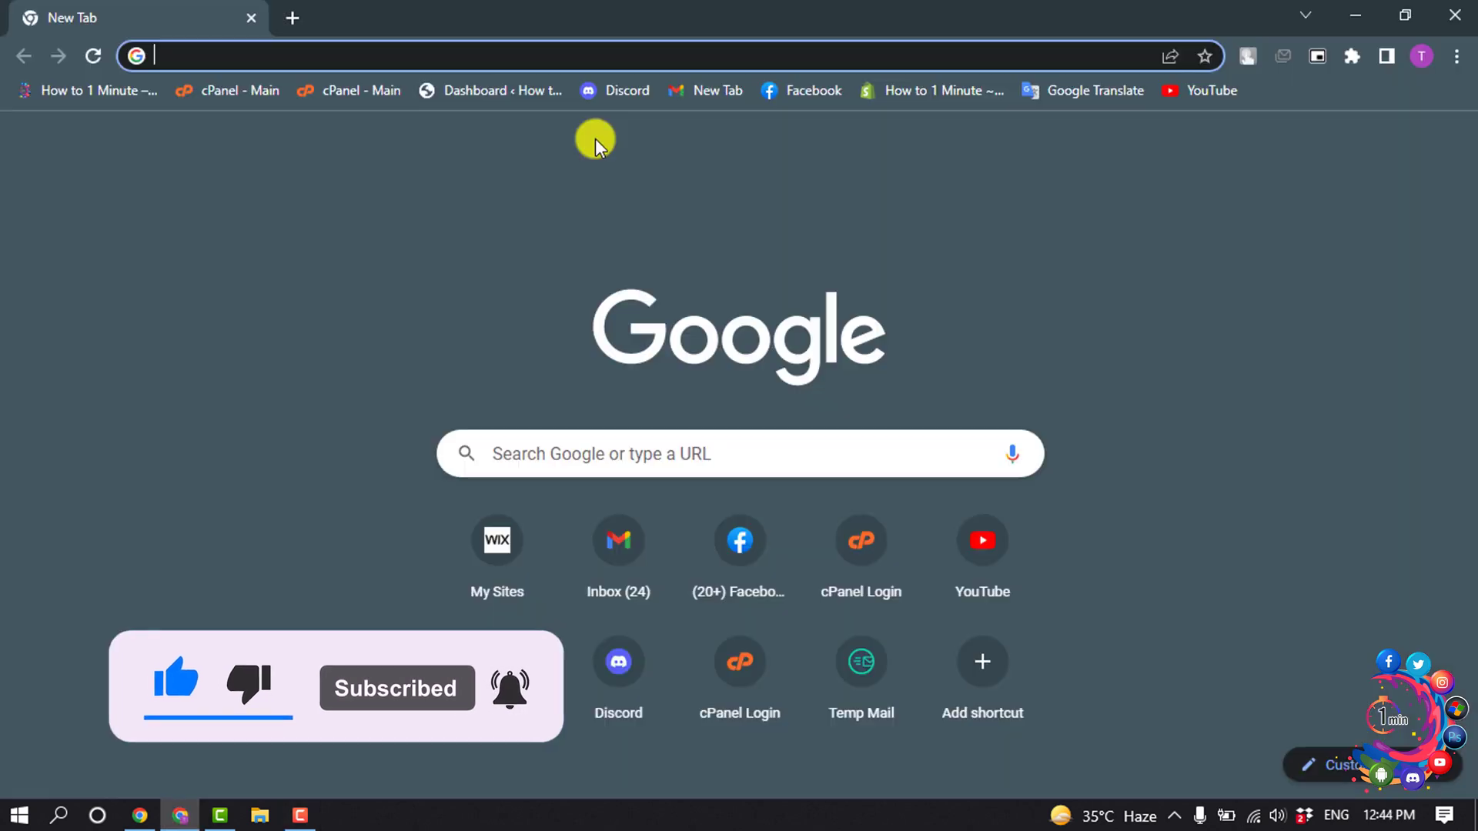
# Step: Load apps.shopify.com in Google Chrome
pyautogui.click(179, 815)
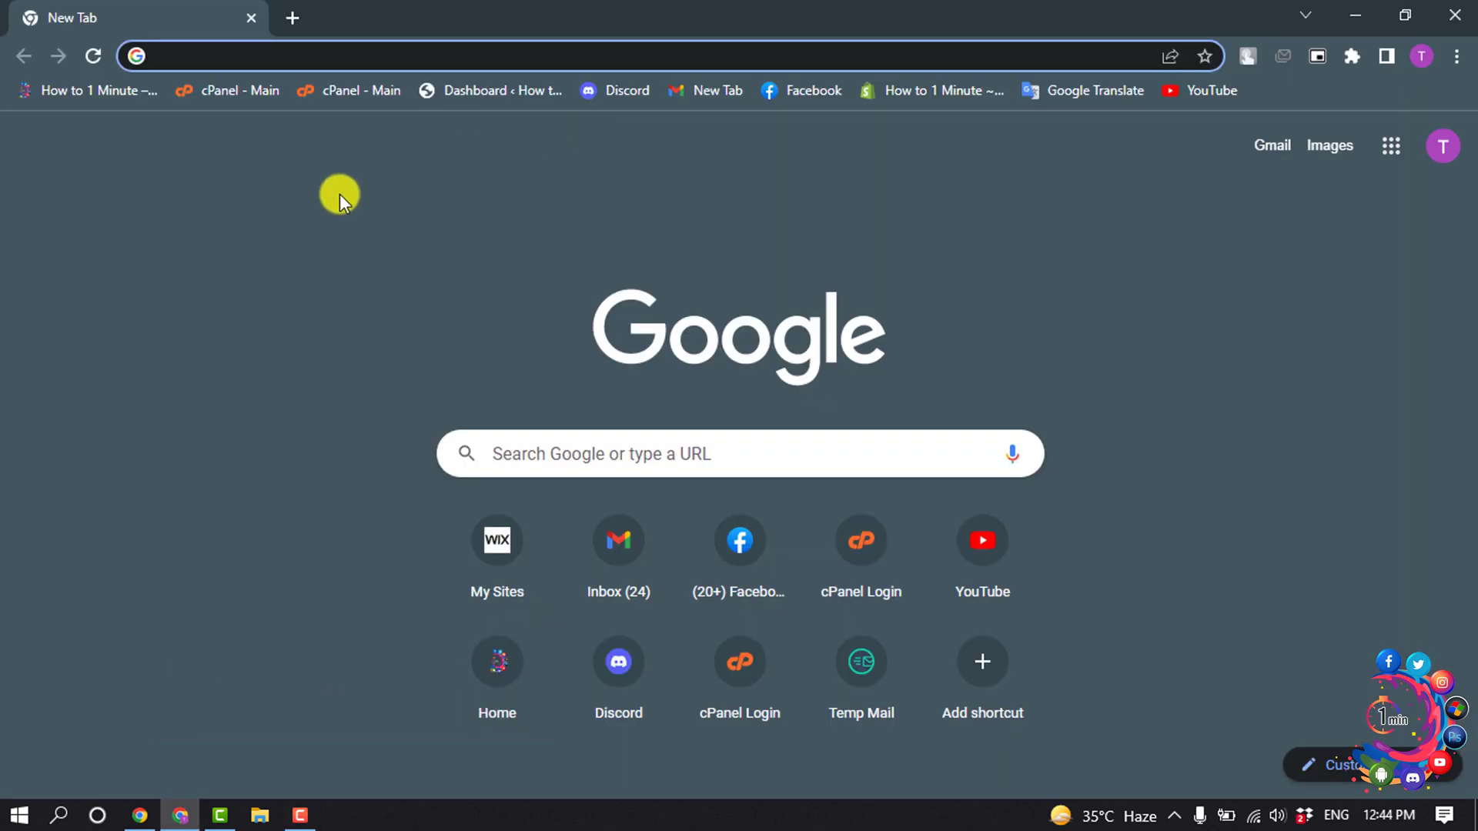
pyautogui.write('ap')
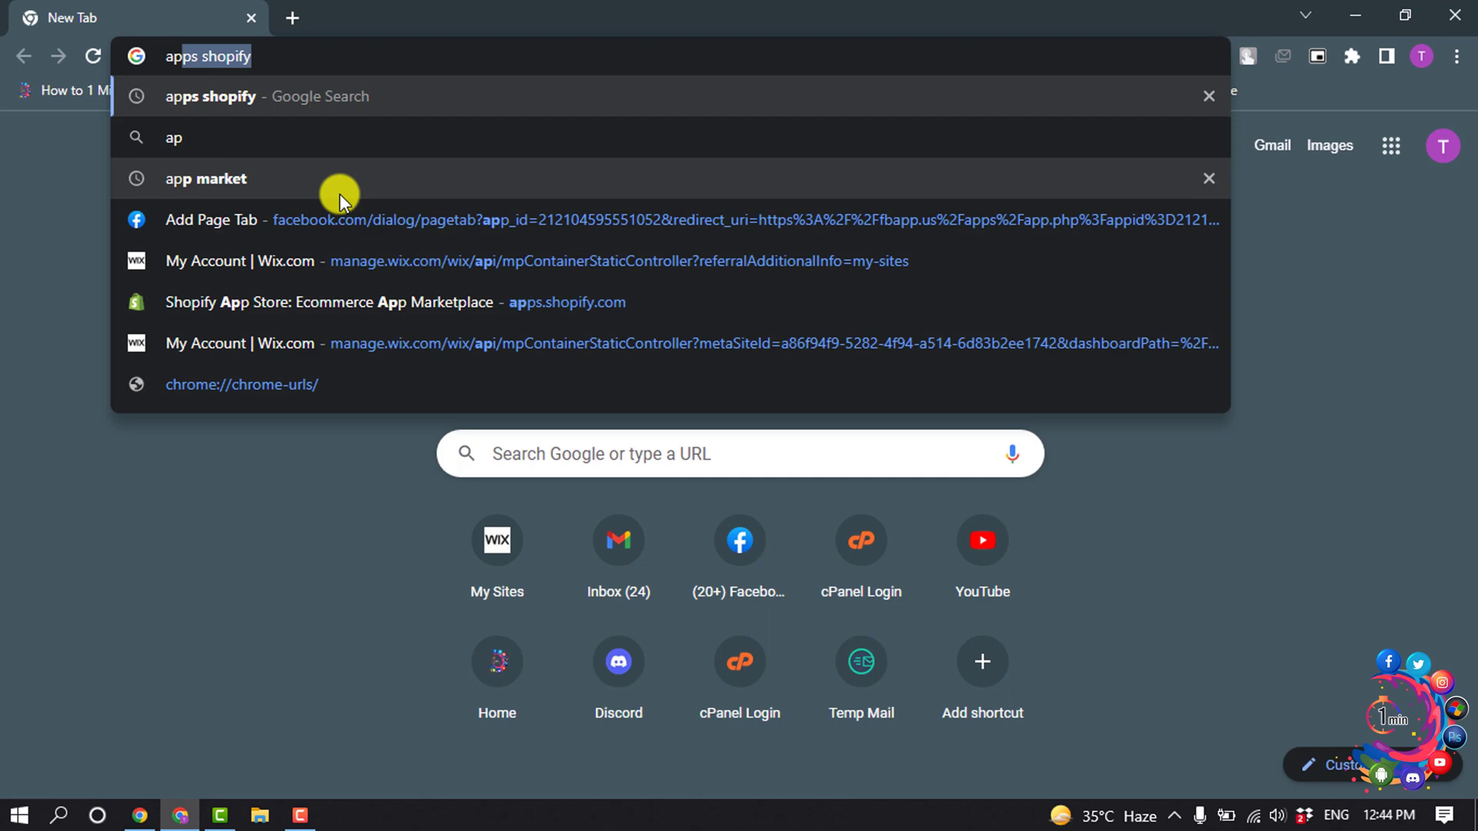
pyautogui.write('ps.shopi')
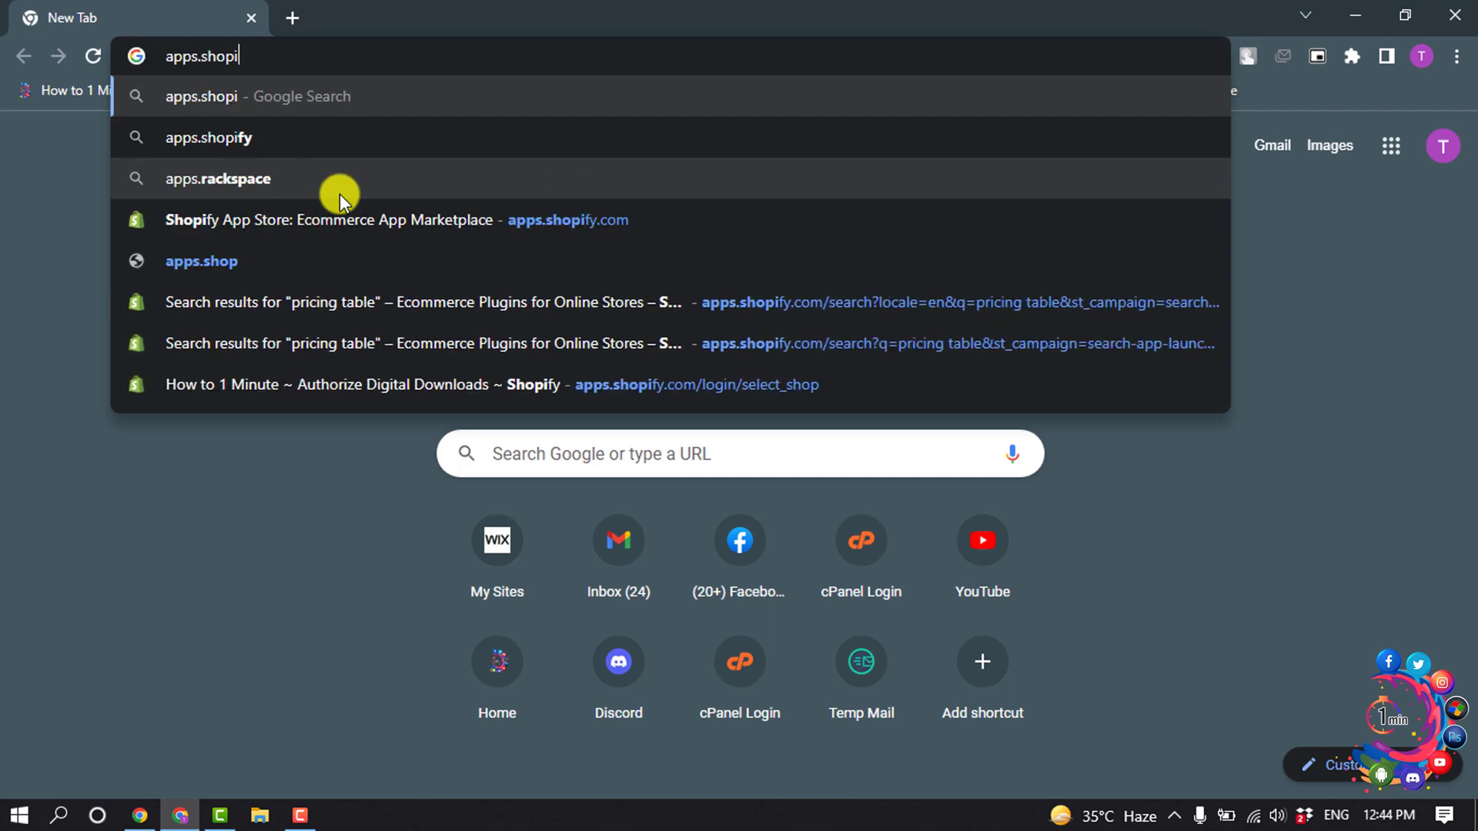
pyautogui.write('fy.com')
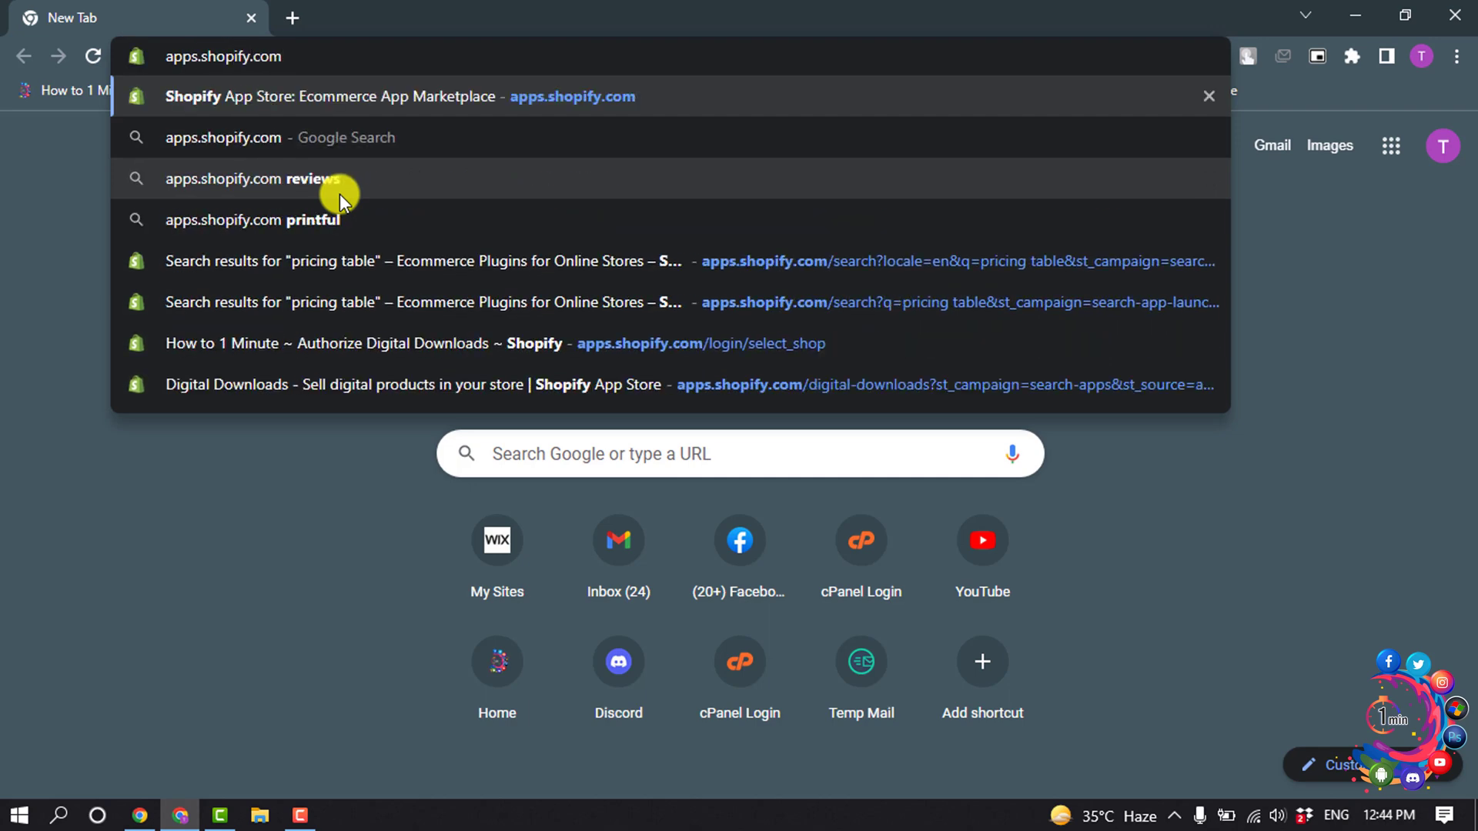
pyautogui.press('Return')
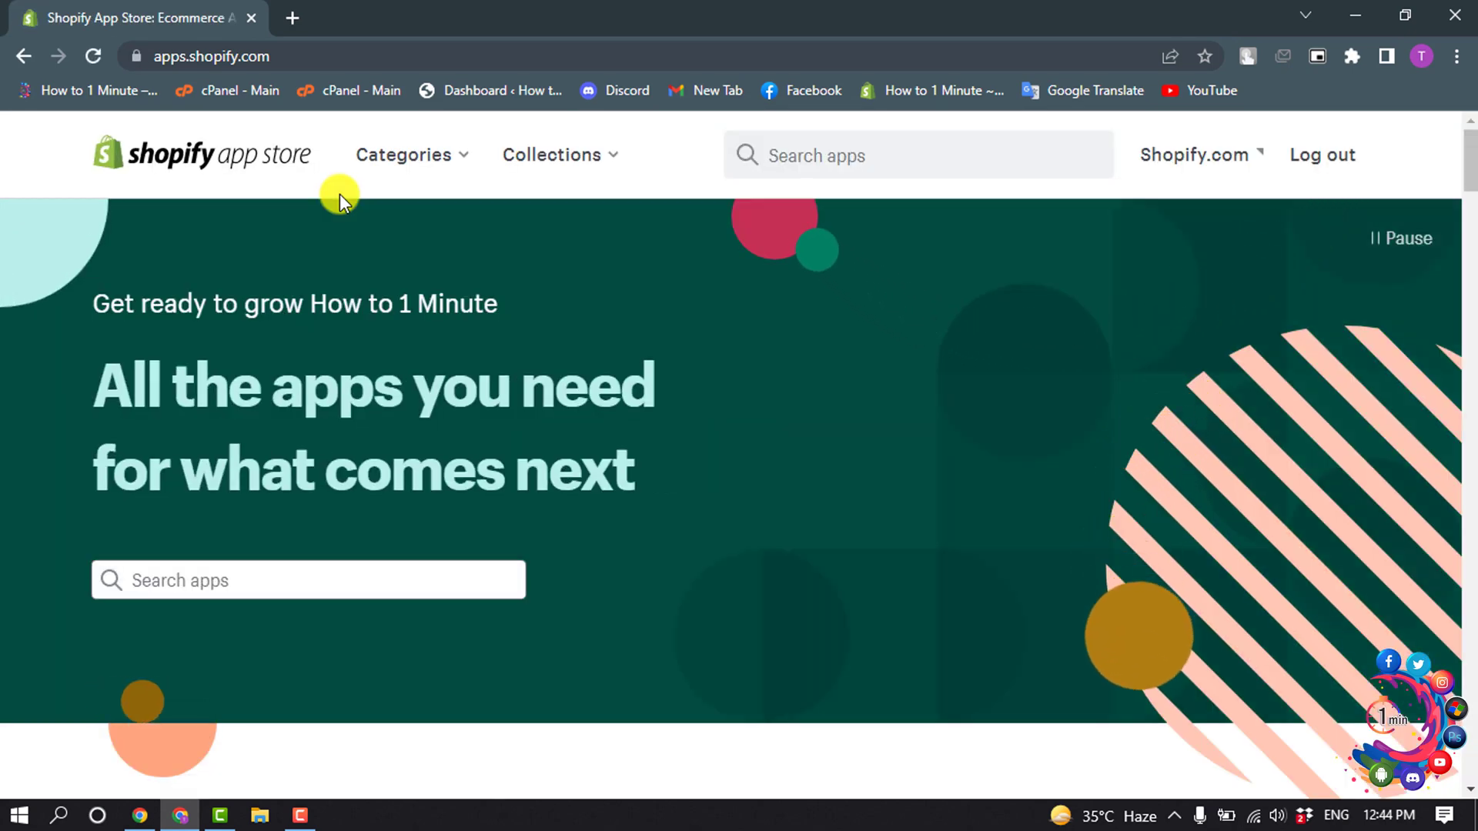
# Step: Search the App Store for 'pricing table' and open Hooked's Pricing Table listing
pyautogui.click(835, 148)
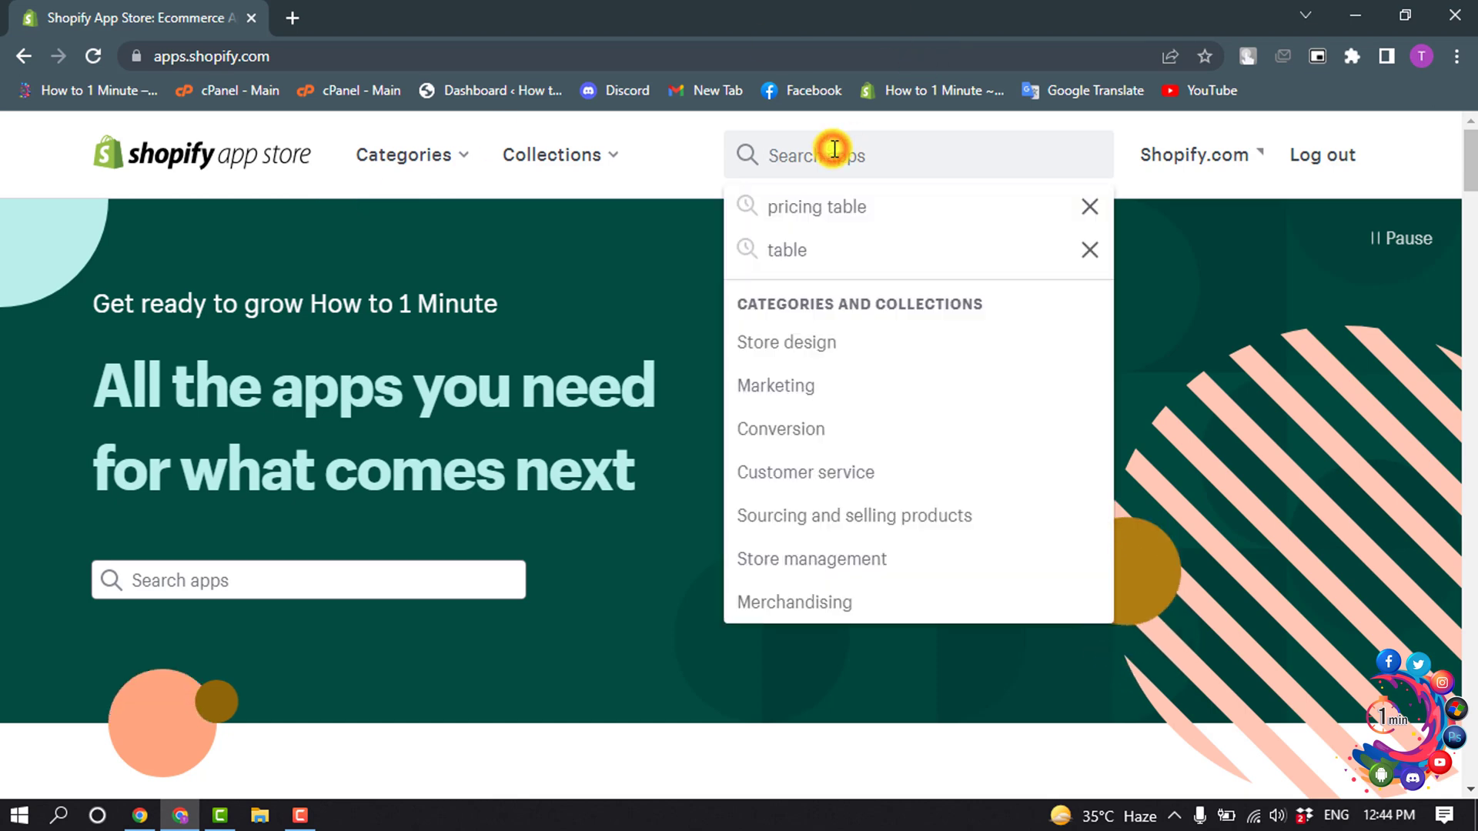
pyautogui.write('pricing t')
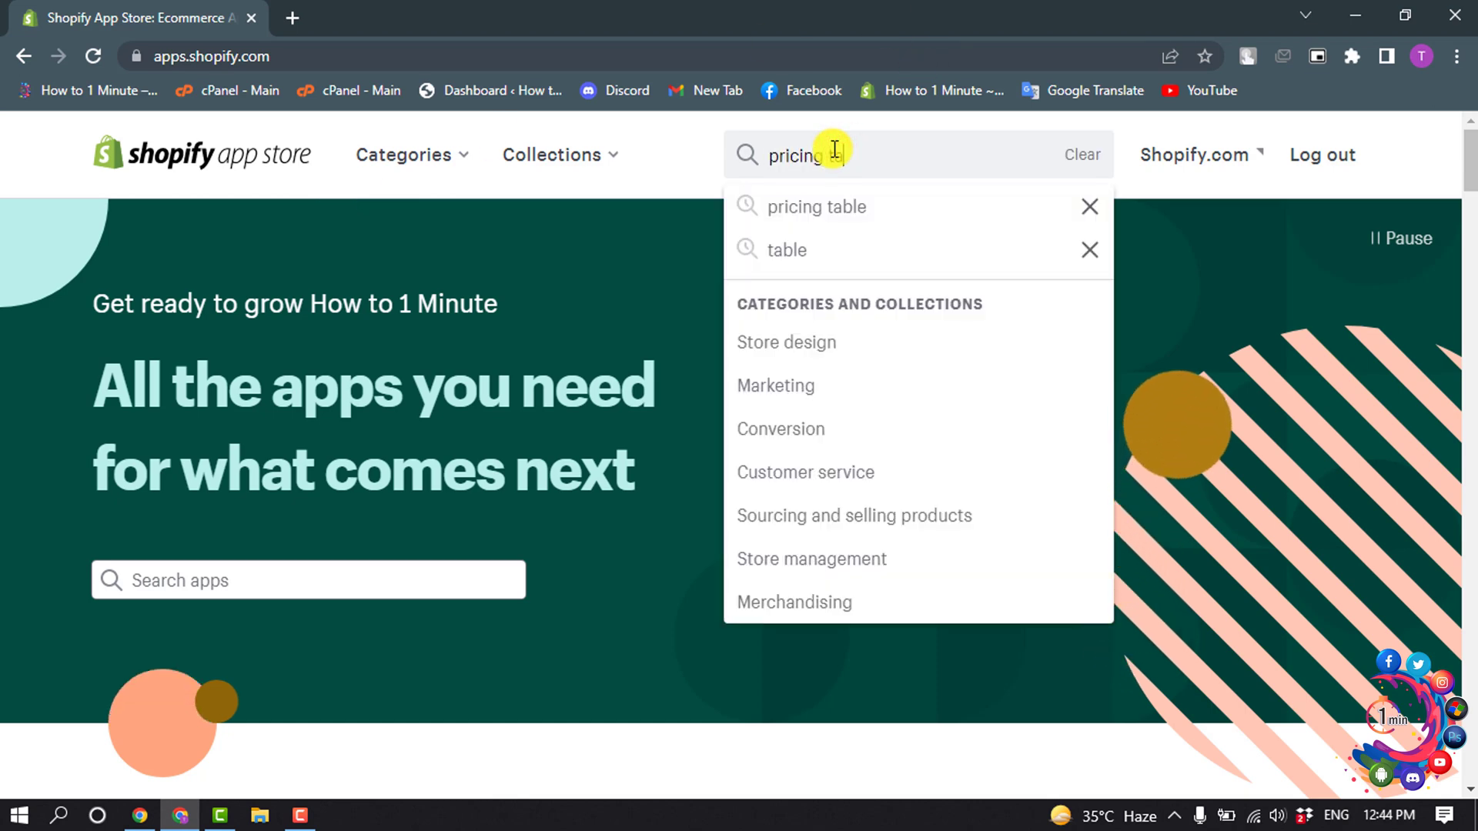
pyautogui.write('able')
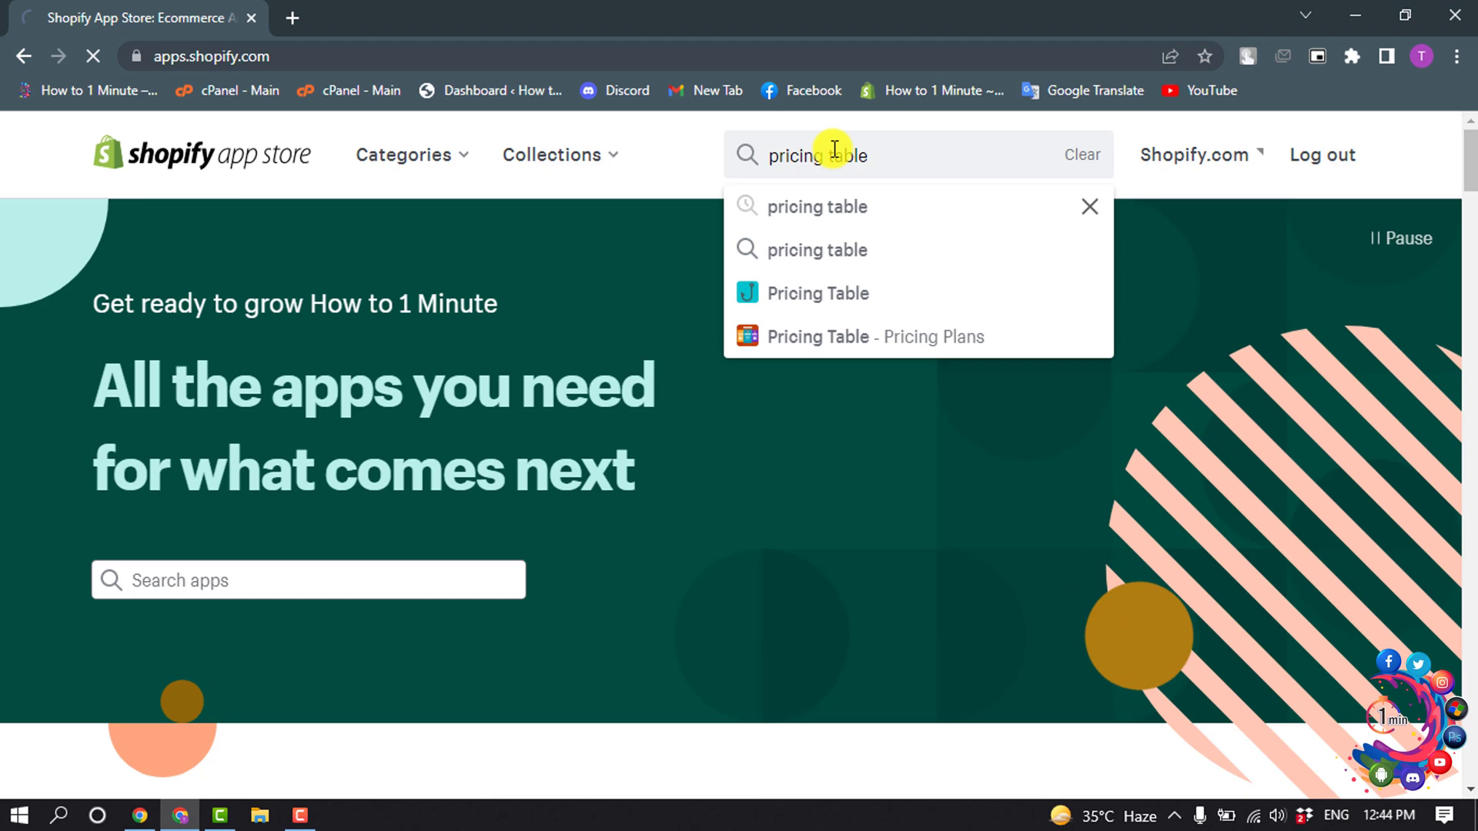
pyautogui.press('Return')
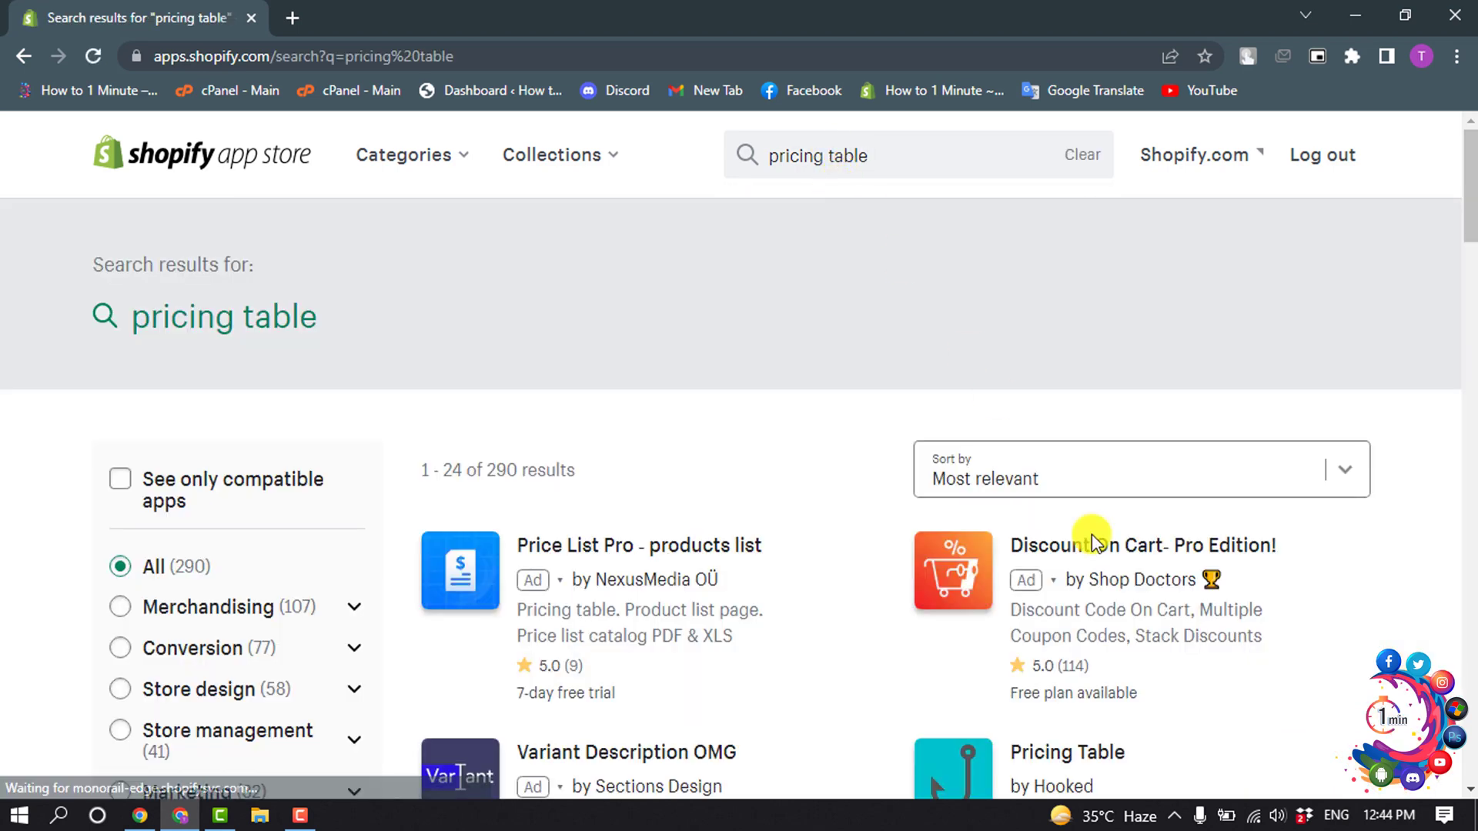
pyautogui.scroll(-4, 1065, 604)
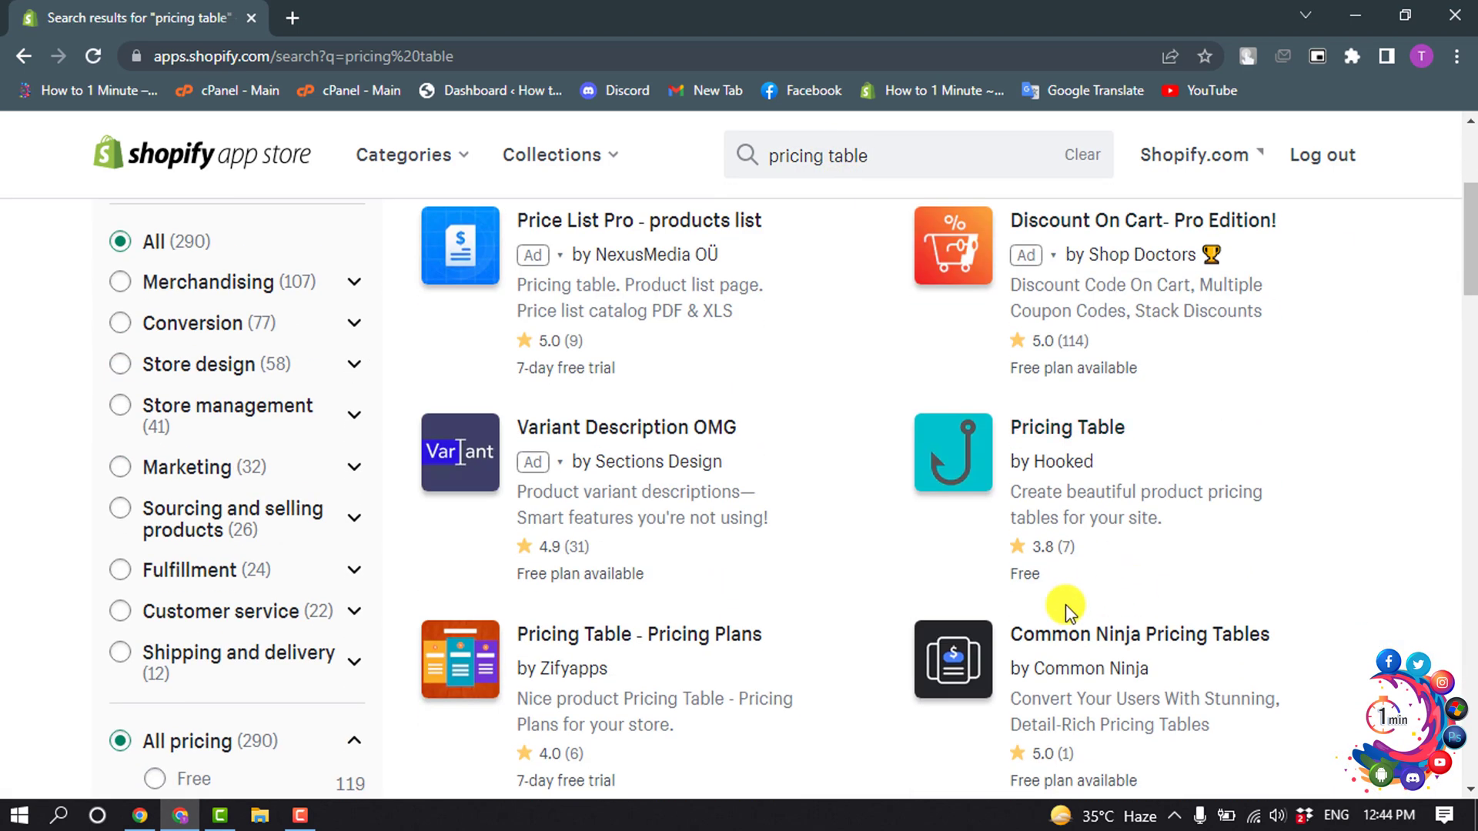
pyautogui.click(1075, 431)
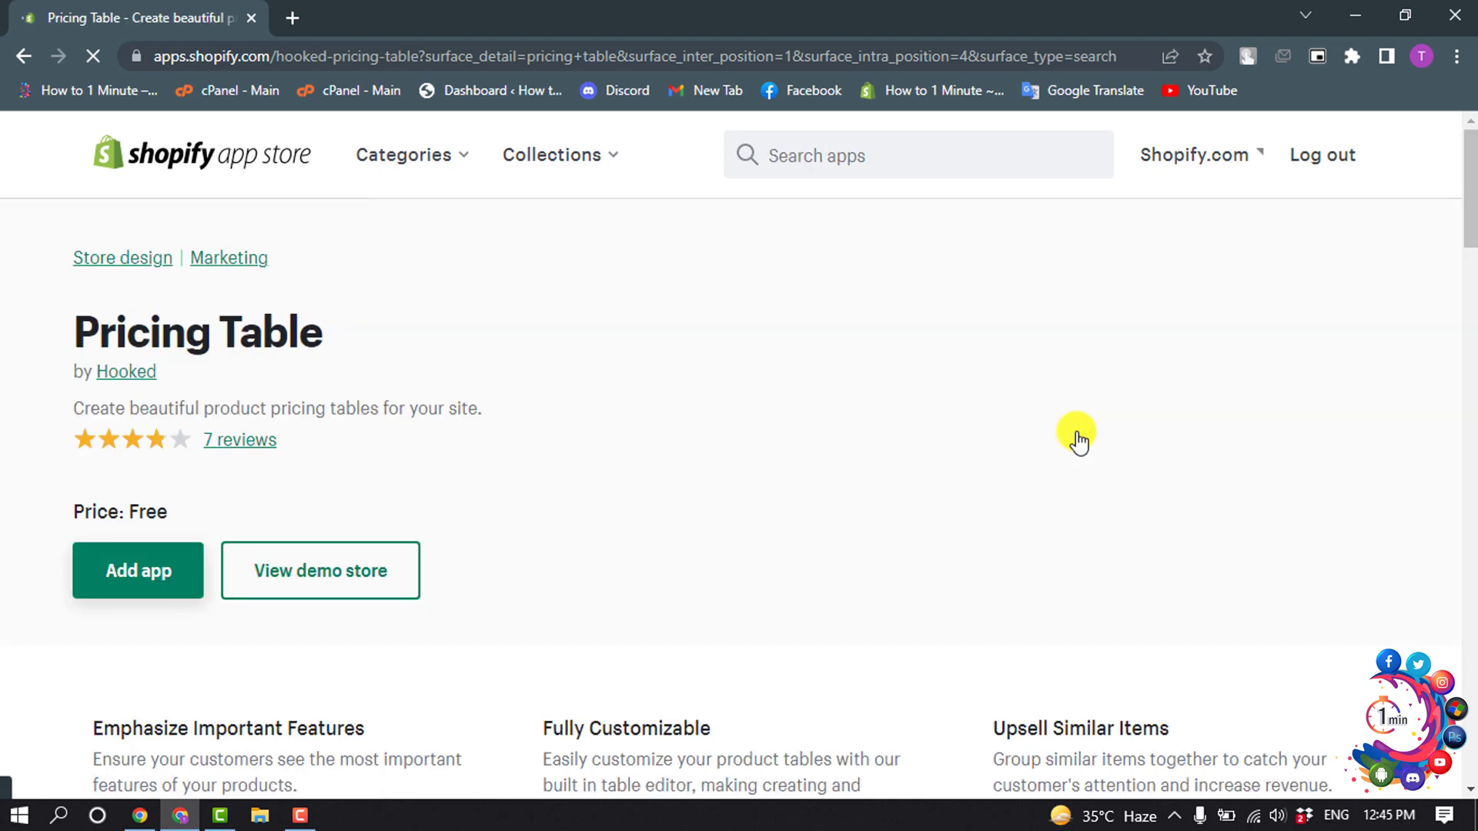
# Step: Install the Pricing Table app and create a new table using the Button Top theme
pyautogui.click(143, 586)
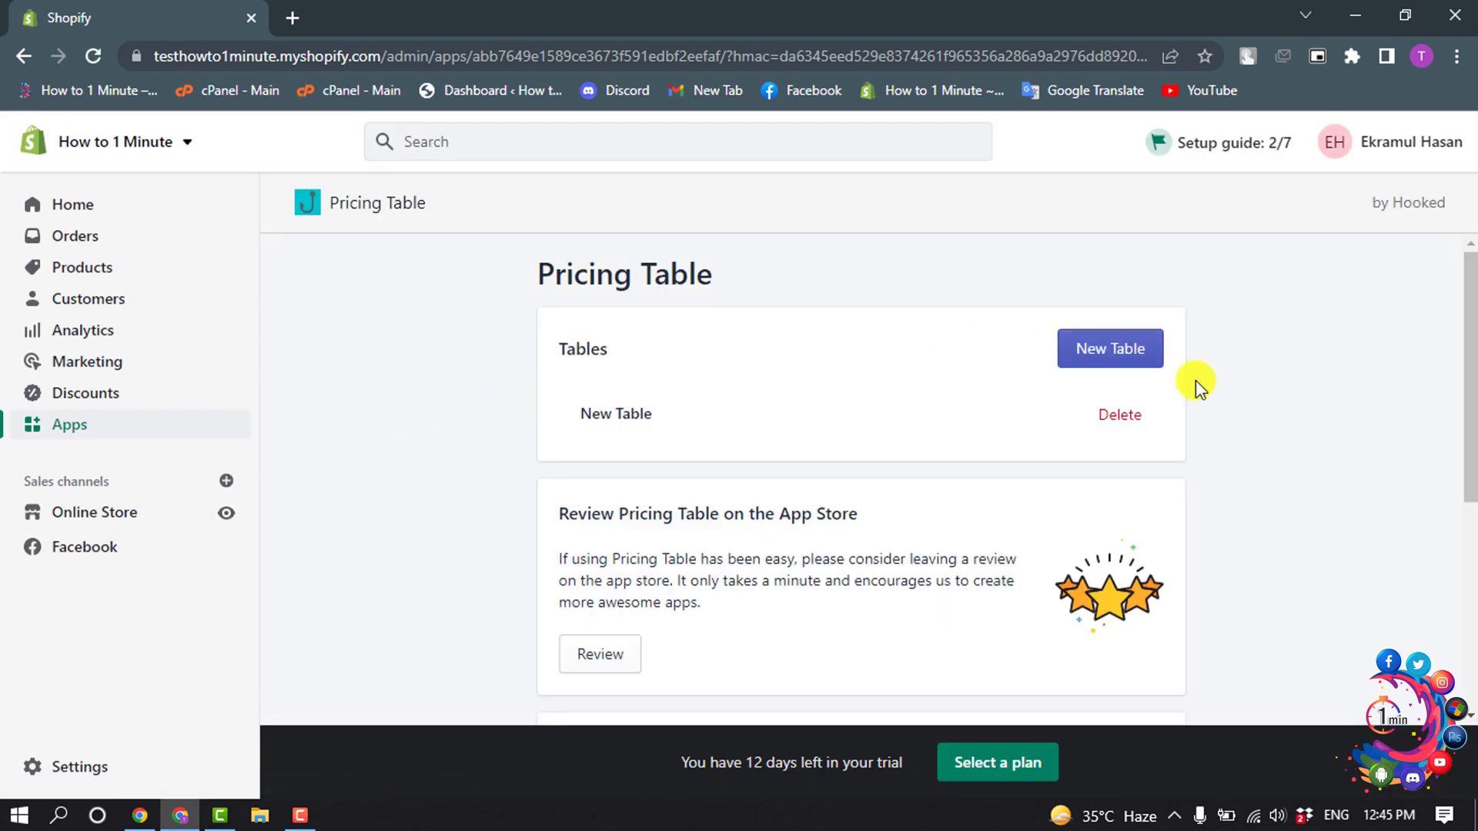
pyautogui.click(1121, 351)
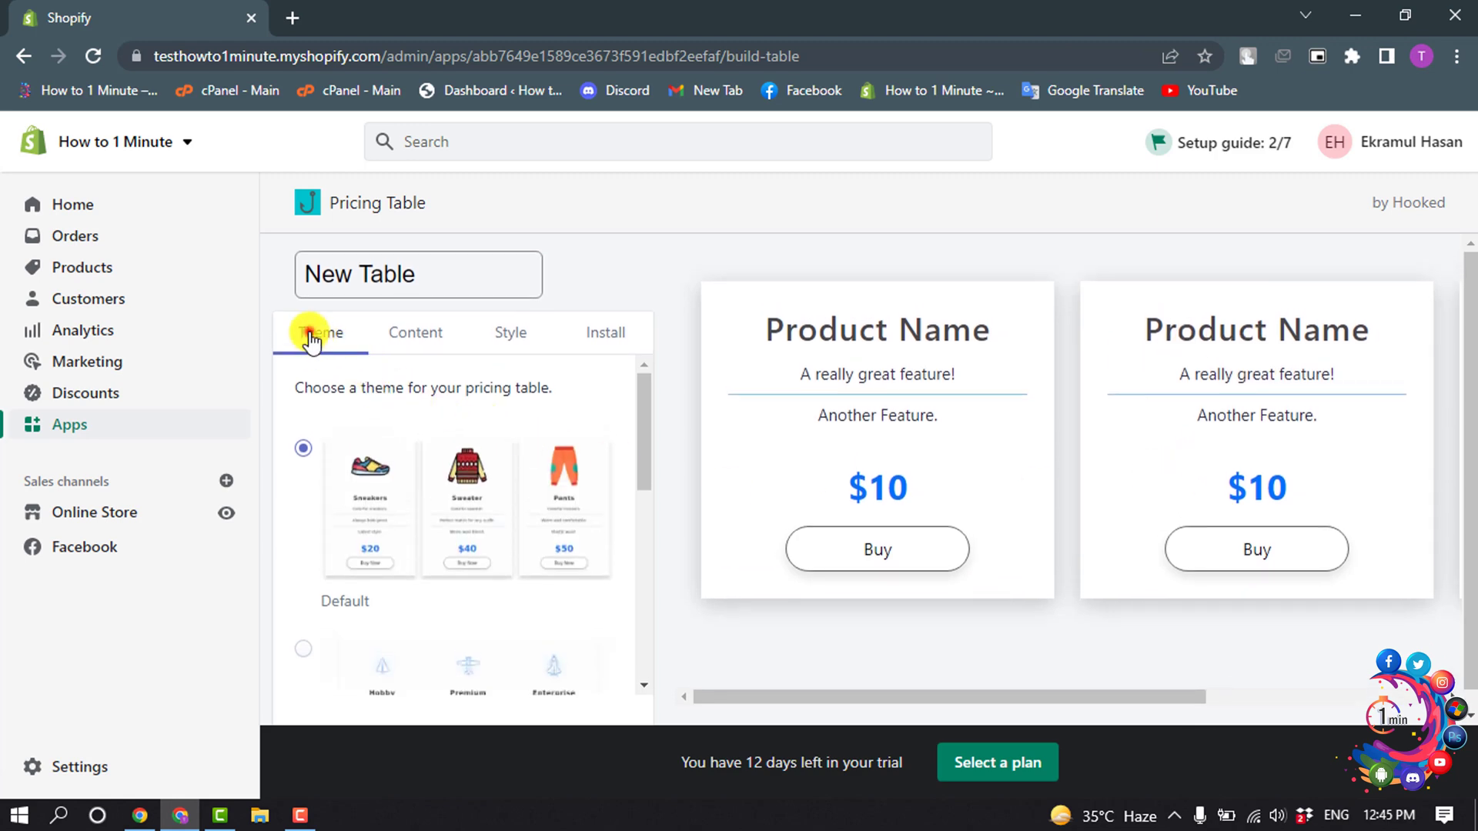
pyautogui.click(310, 336)
pyautogui.scroll(-7, 472, 488)
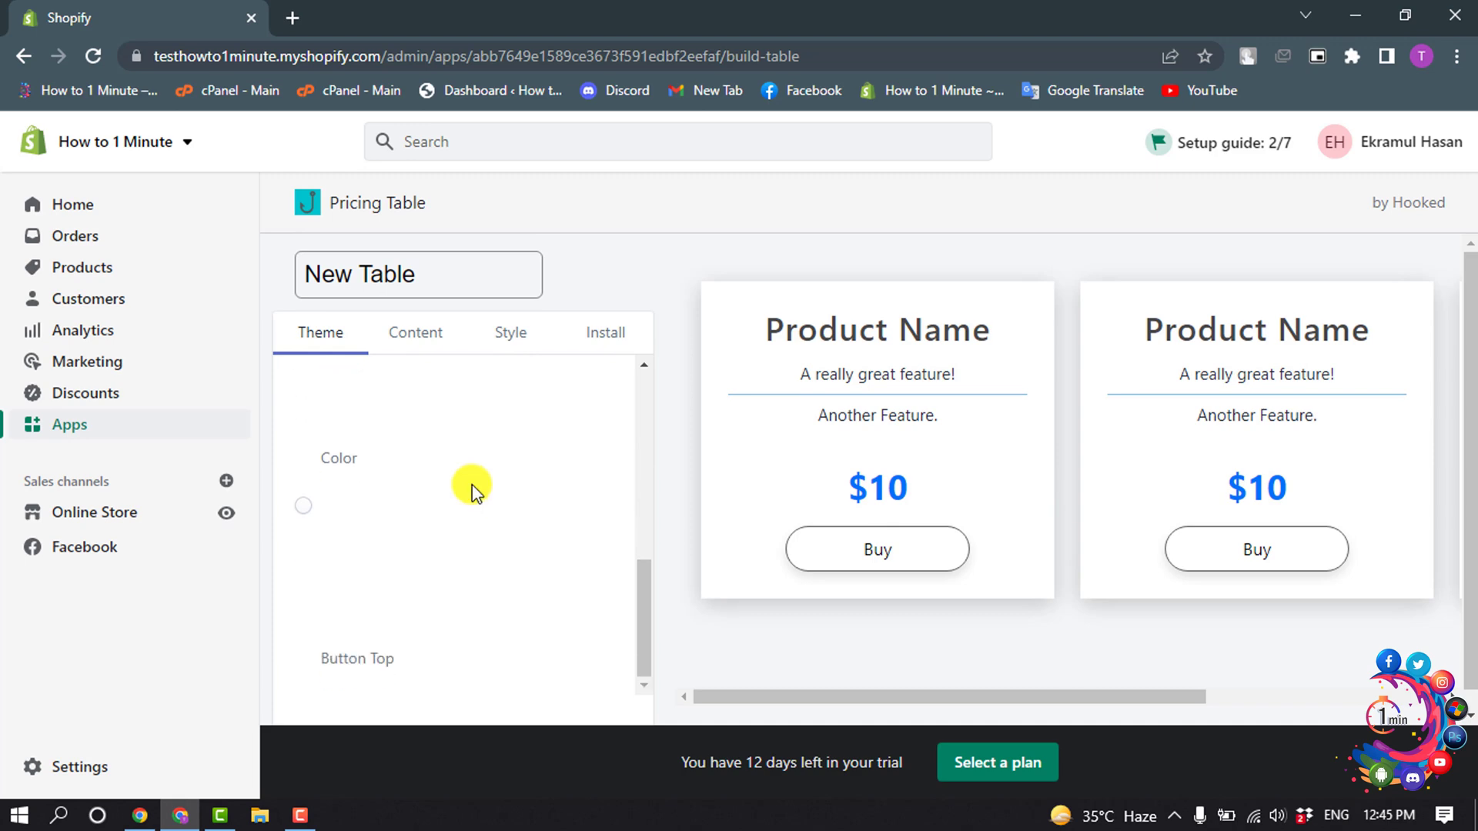
pyautogui.scroll(-1, 472, 488)
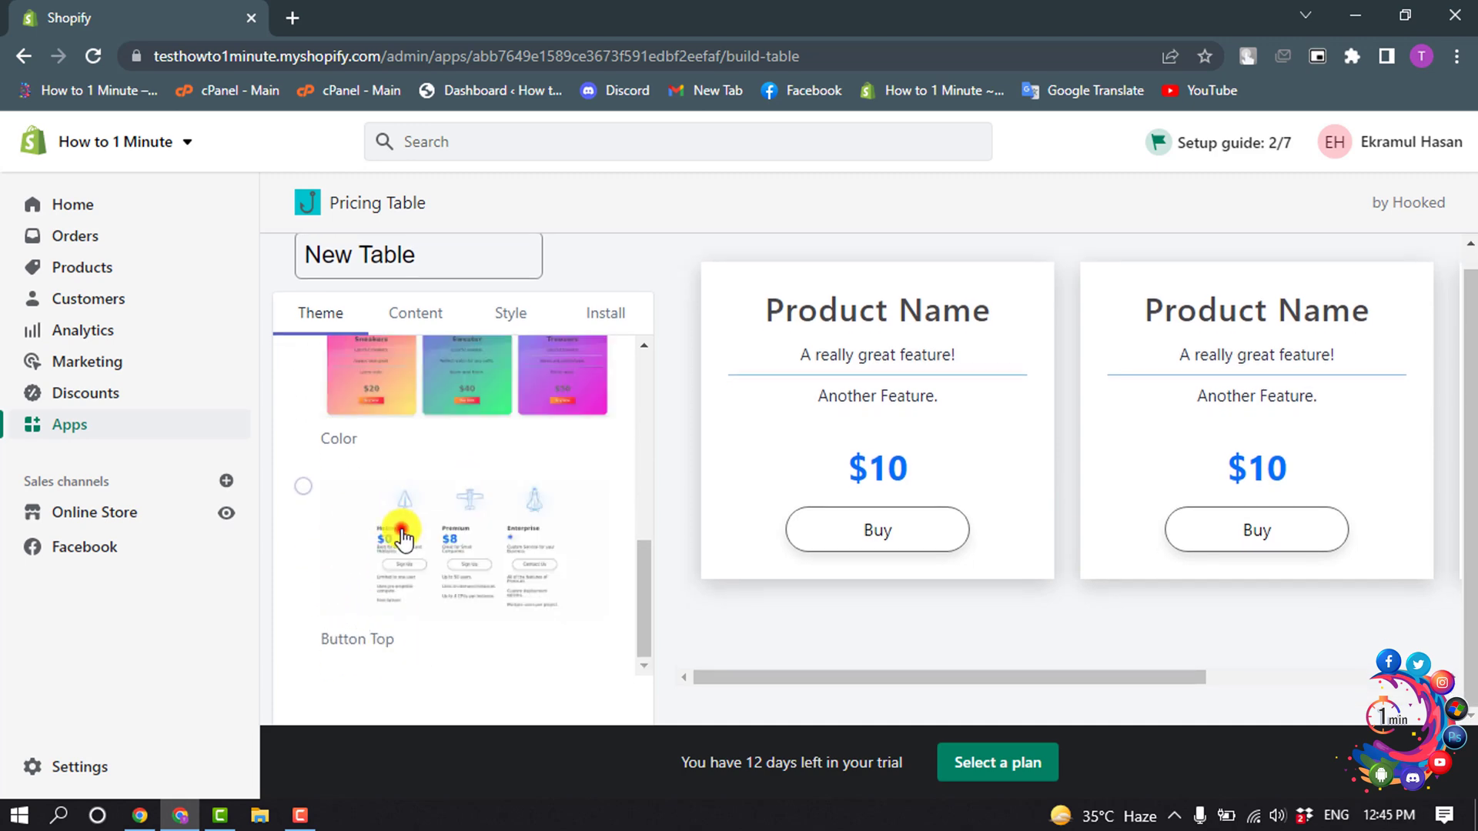
pyautogui.click(402, 536)
pyautogui.scroll(8, 401, 536)
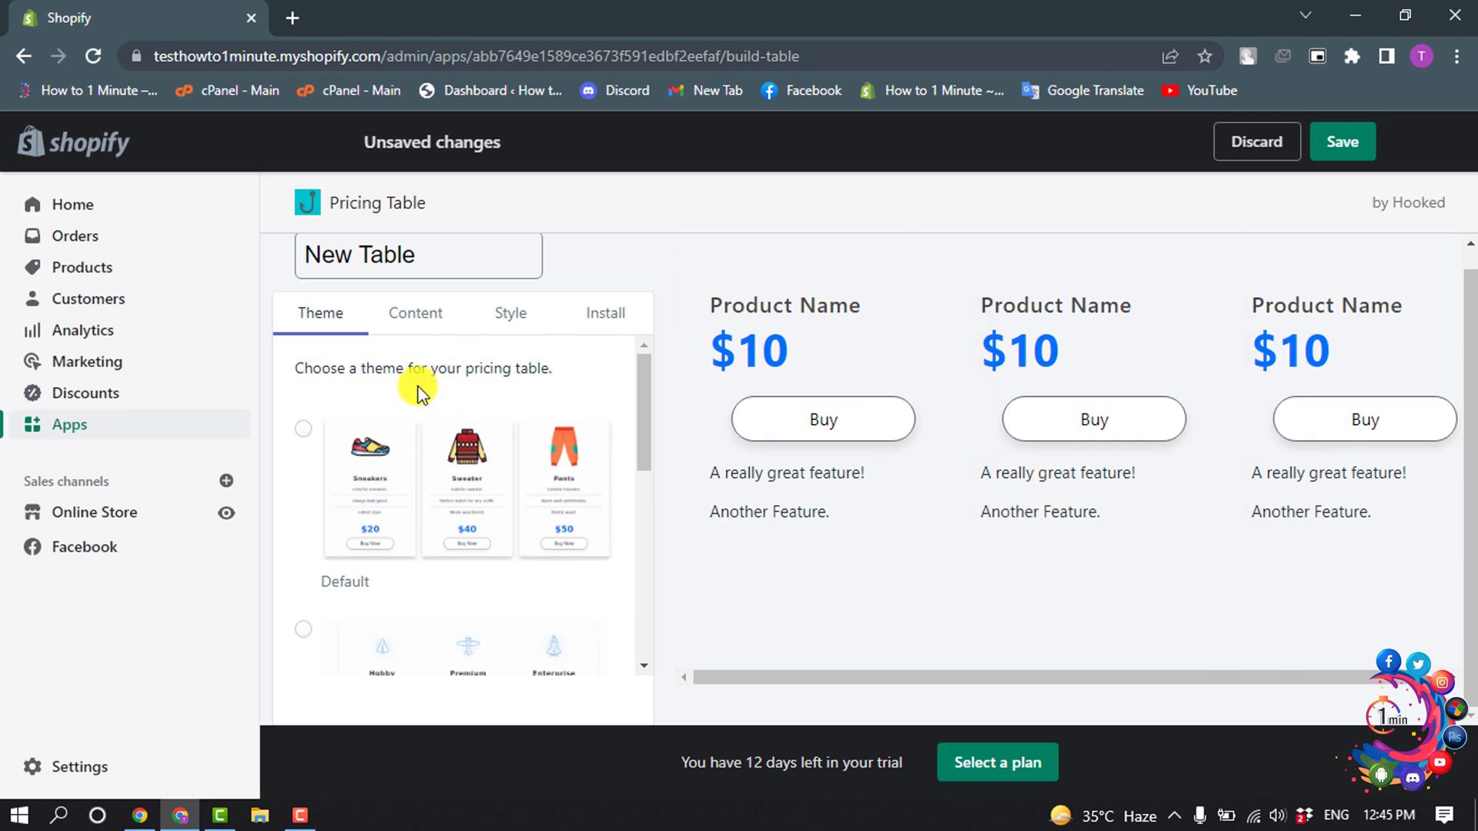
# Step: Rename the first product to 'Product Name 1' and set its description to 'afasfasdf'
pyautogui.click(431, 326)
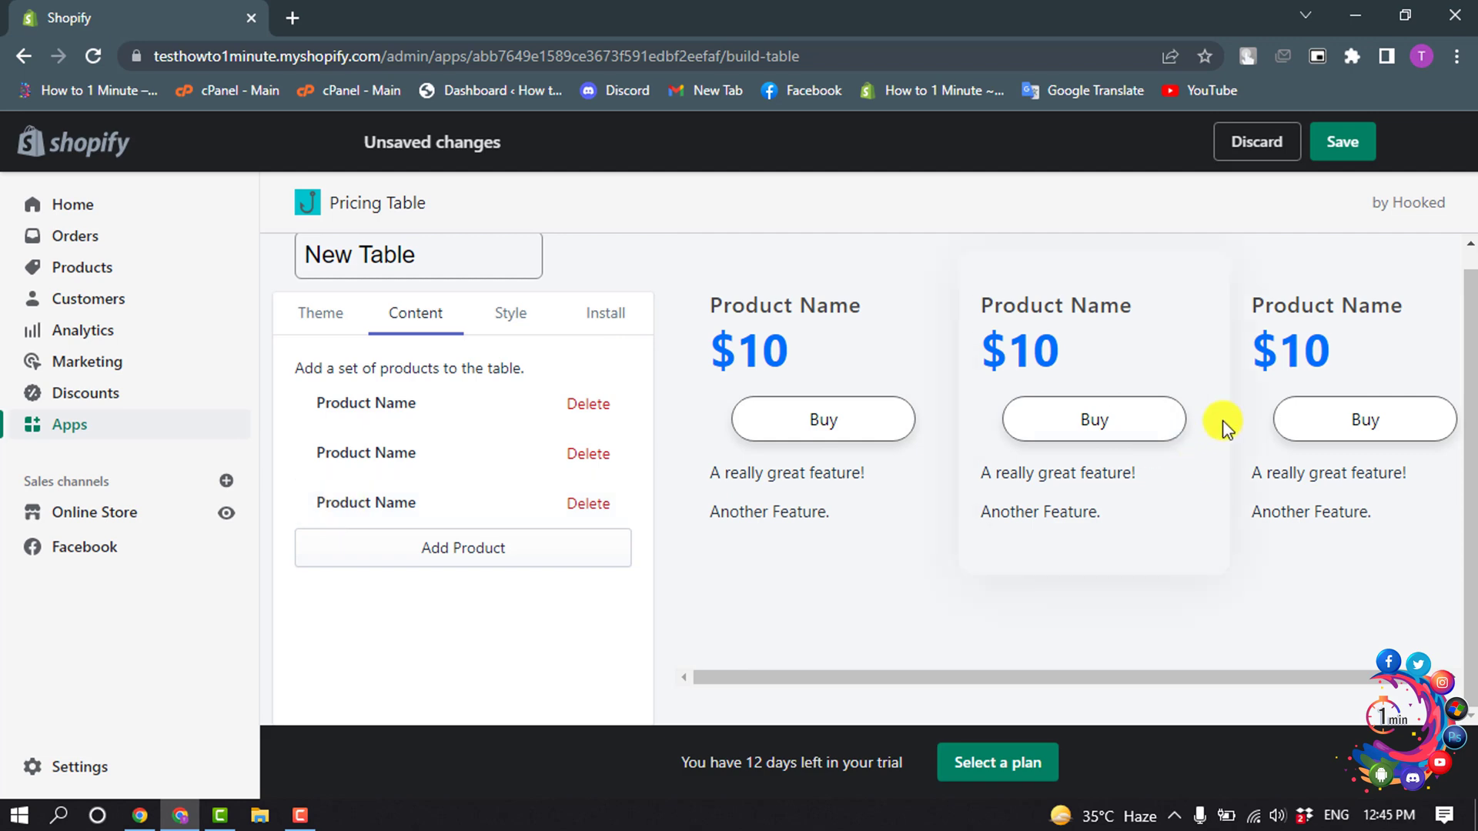
pyautogui.click(356, 412)
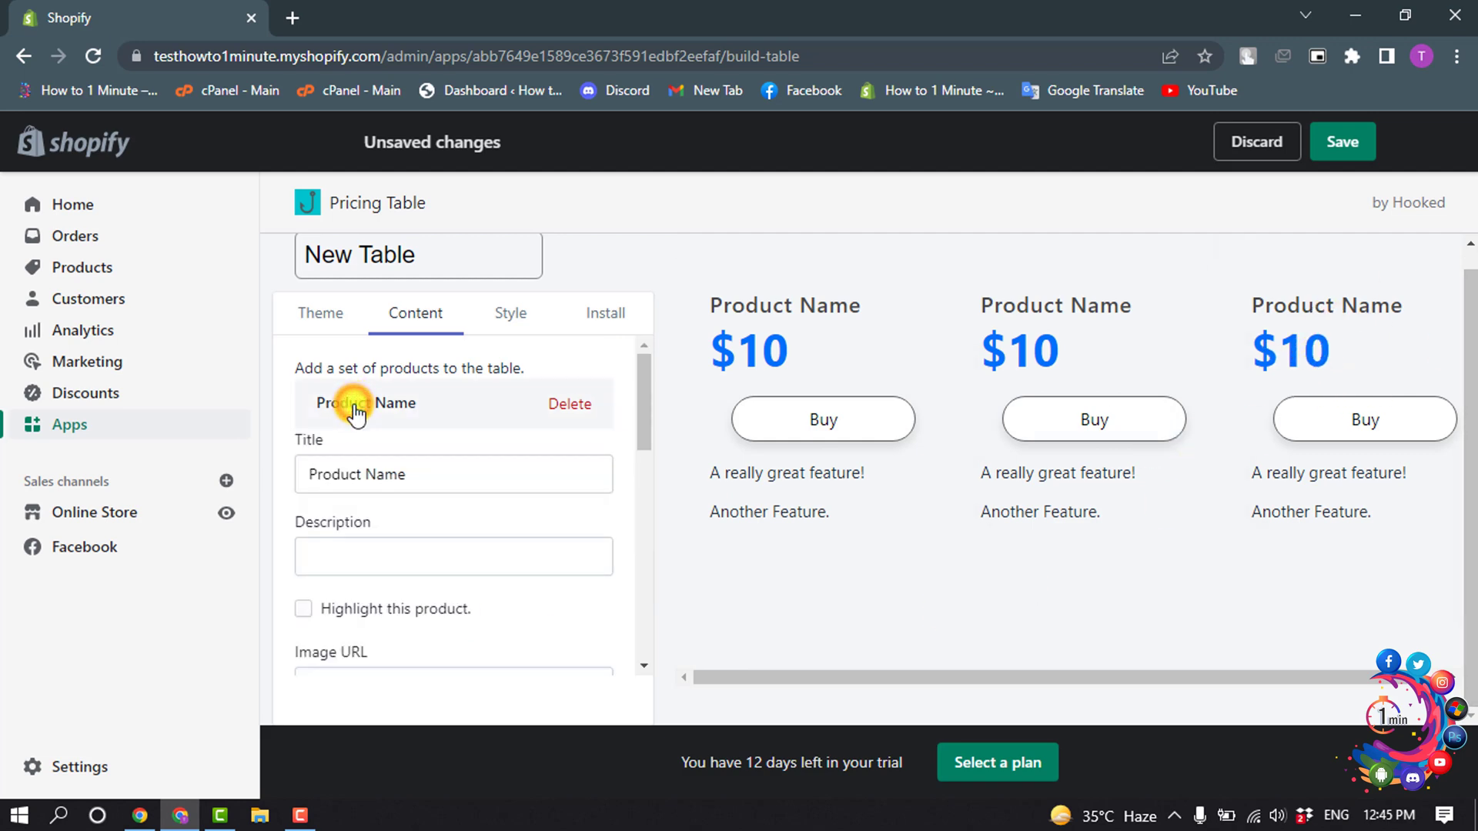
pyautogui.click(359, 468)
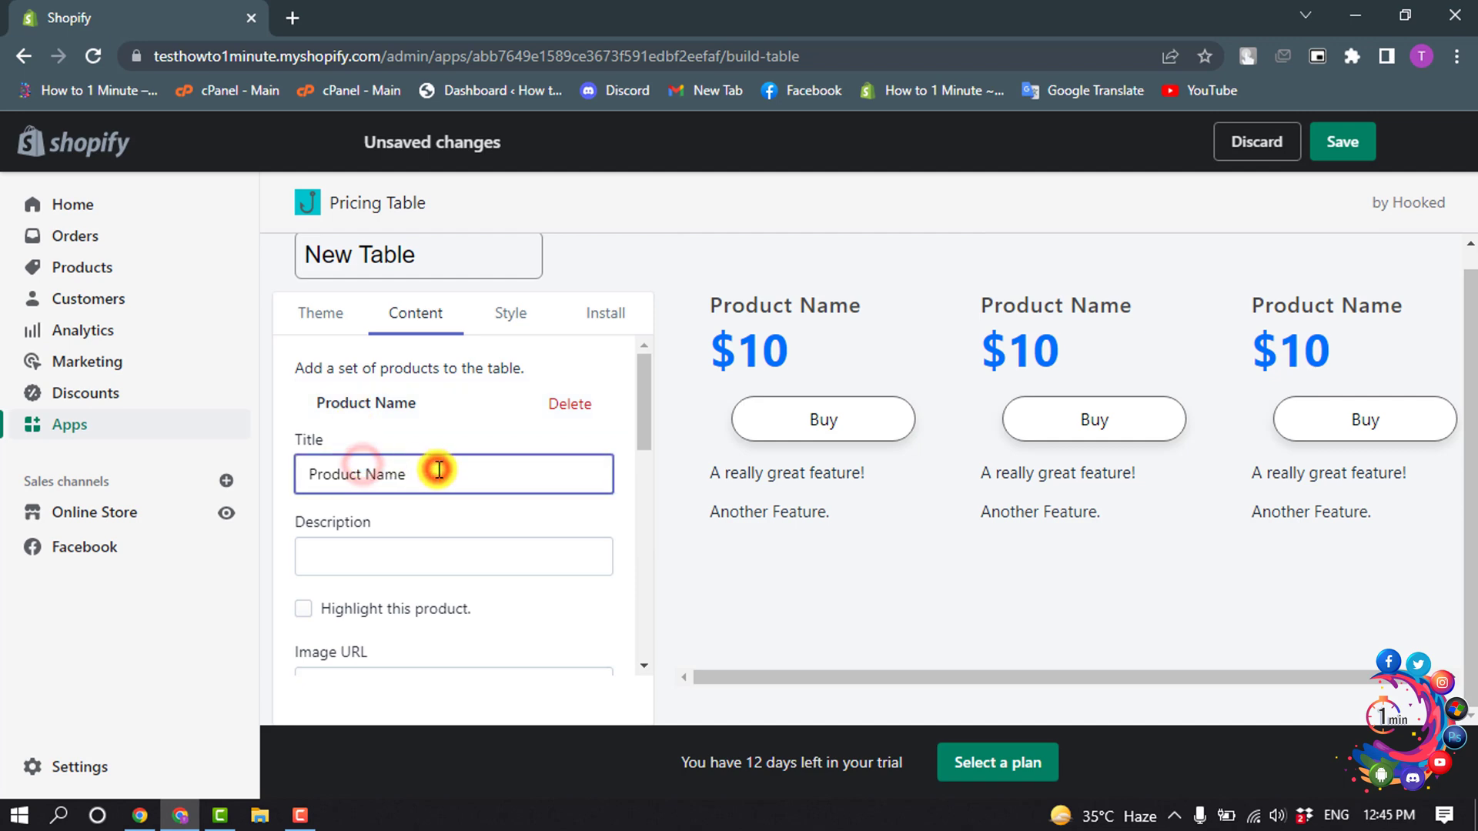
pyautogui.write('1')
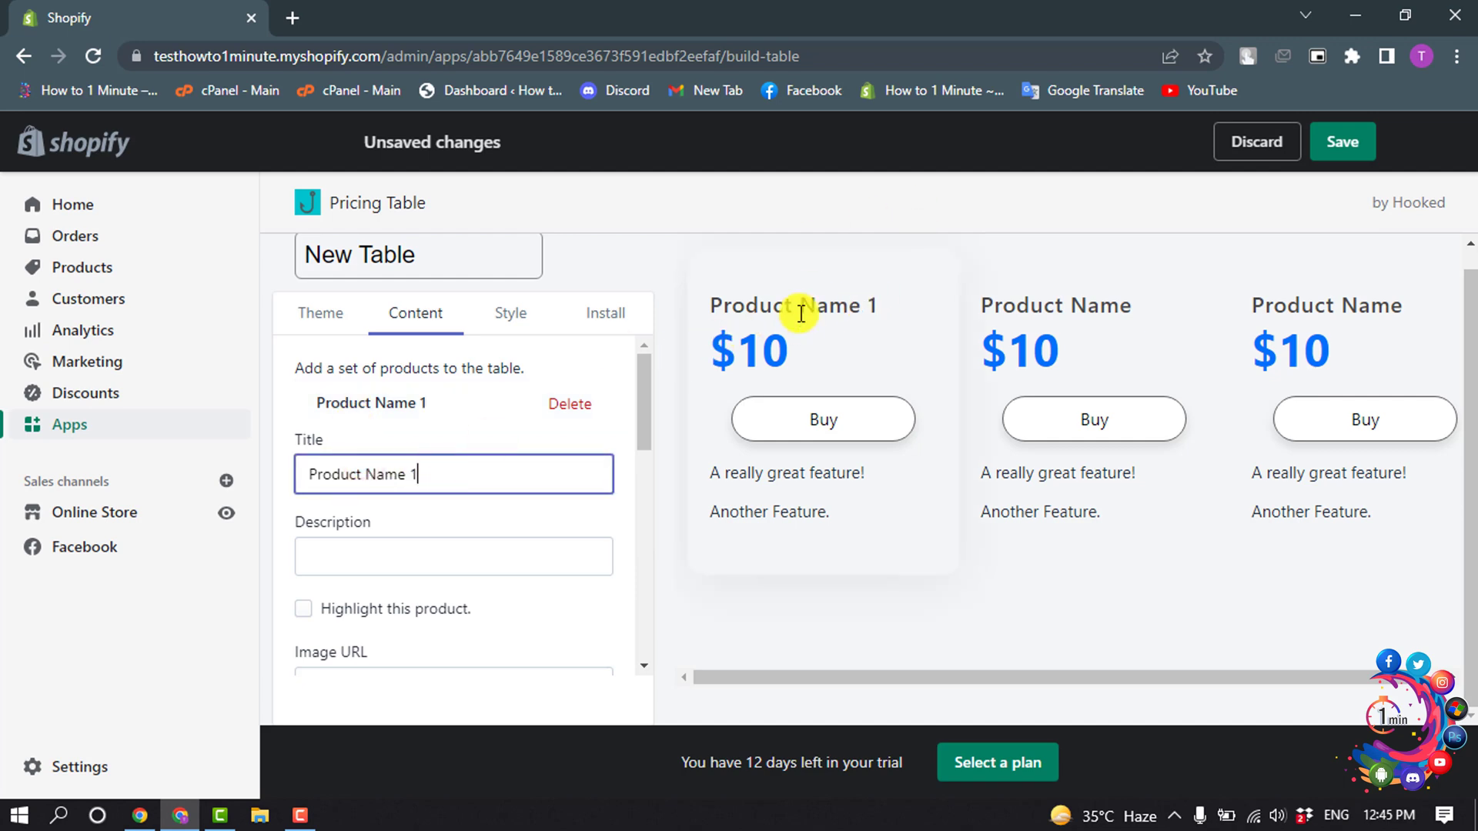
pyautogui.click(388, 551)
pyautogui.write('afasfasdf')
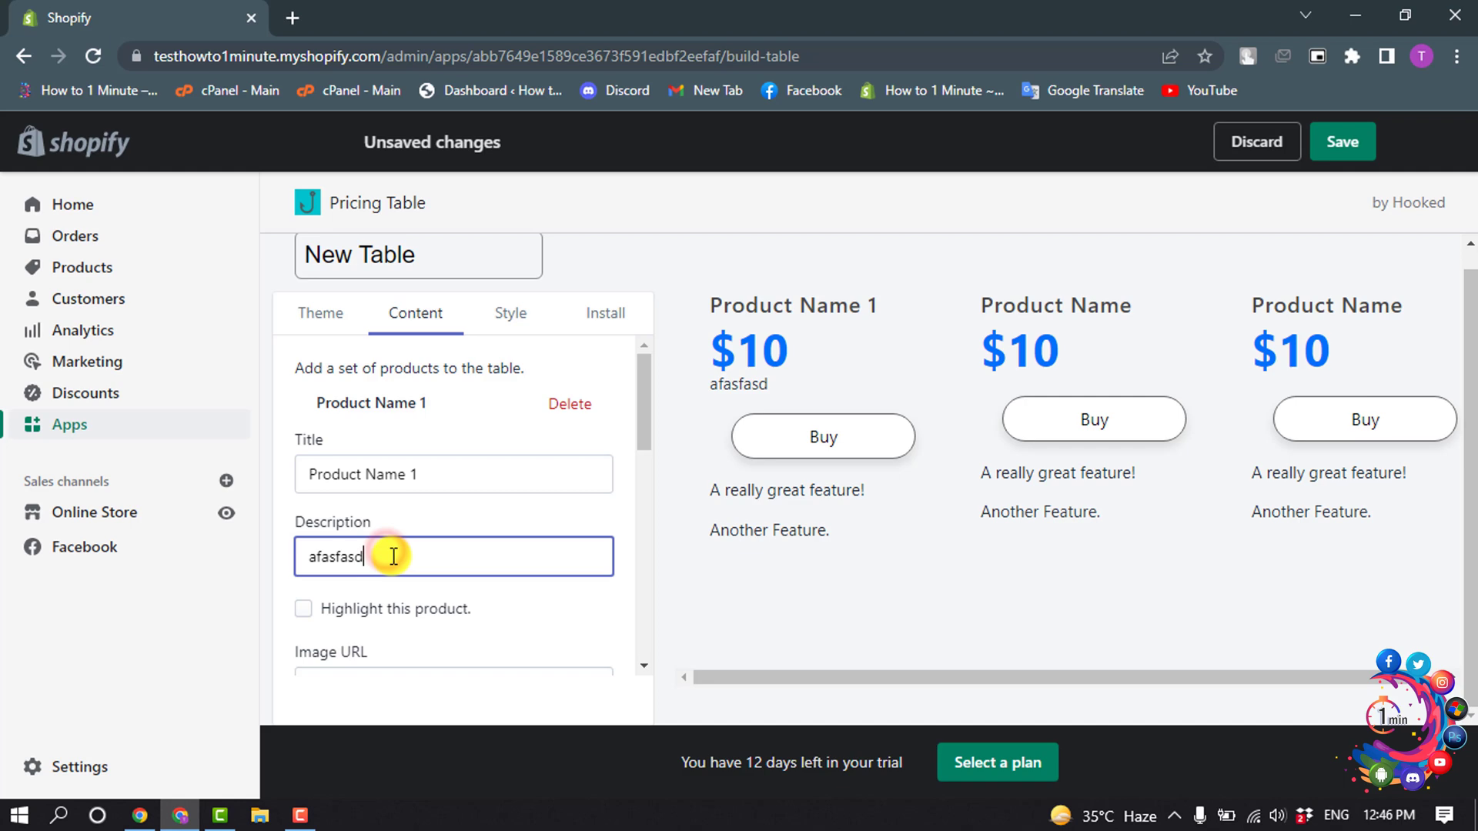
# Step: Mark the first product as highlighted and edit its feature points text
pyautogui.scroll(-3, 393, 554)
pyautogui.scroll(3, 381, 543)
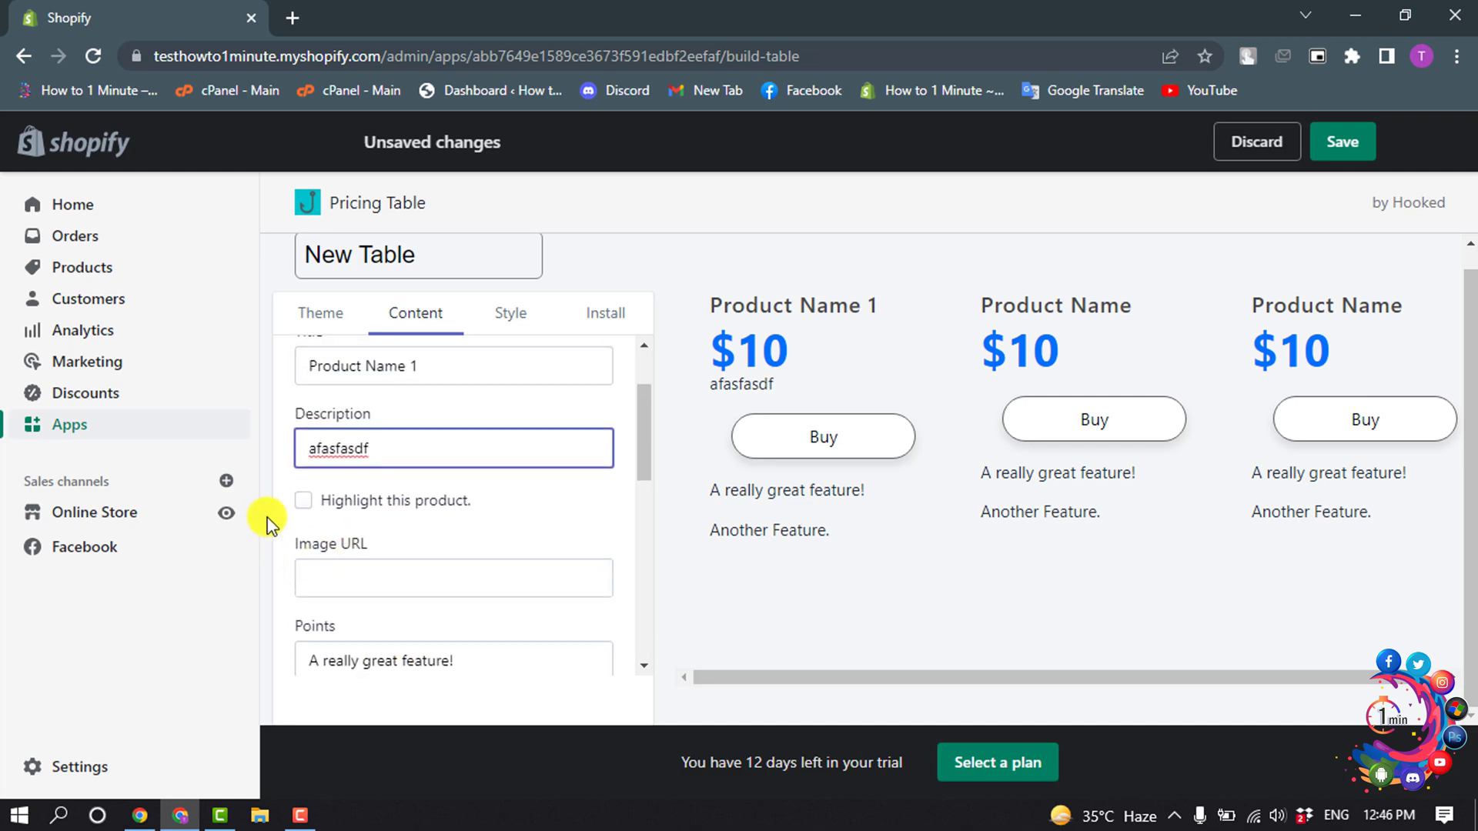
pyautogui.click(300, 504)
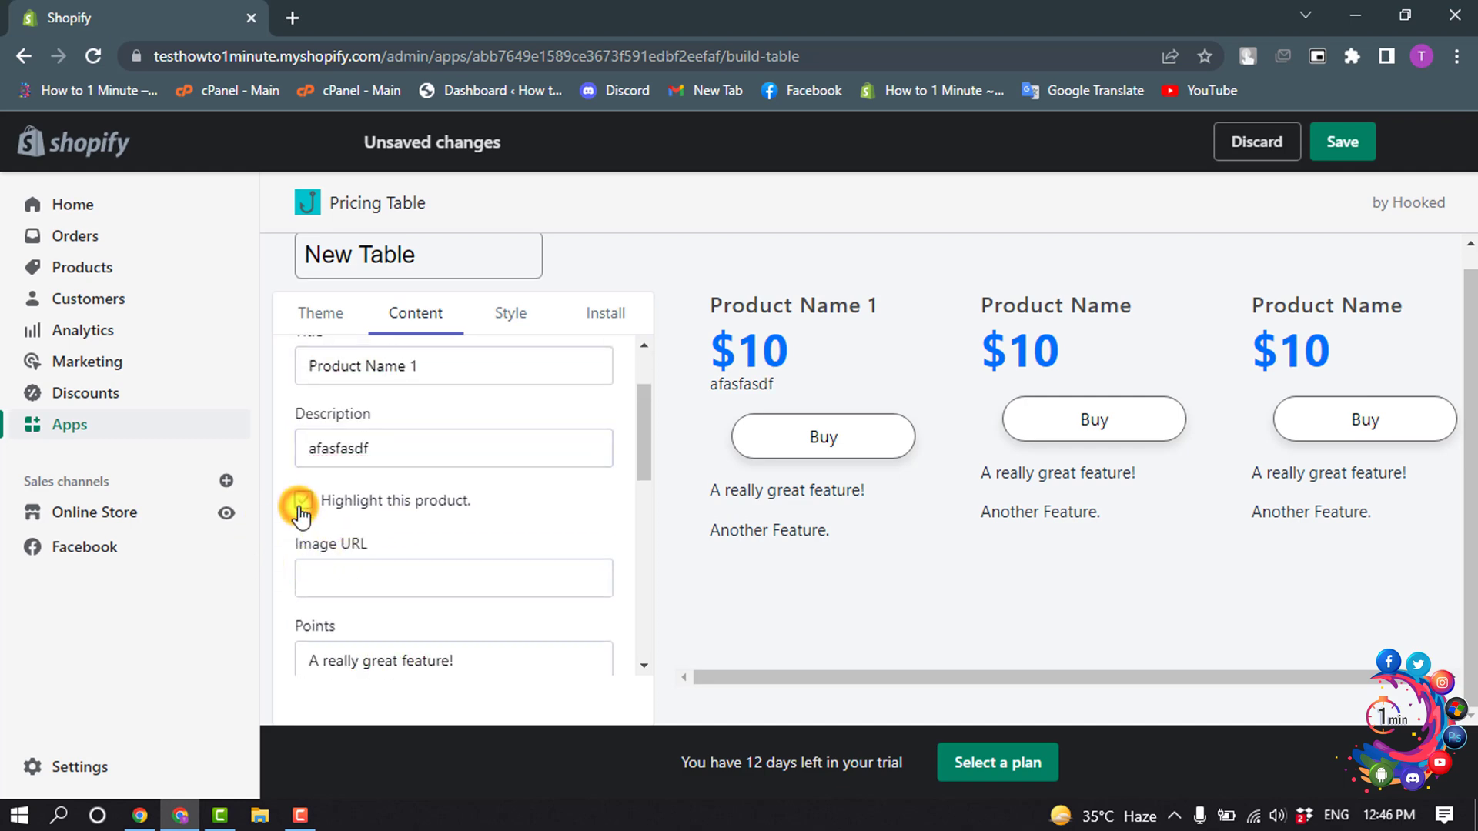
pyautogui.scroll(-3, 313, 465)
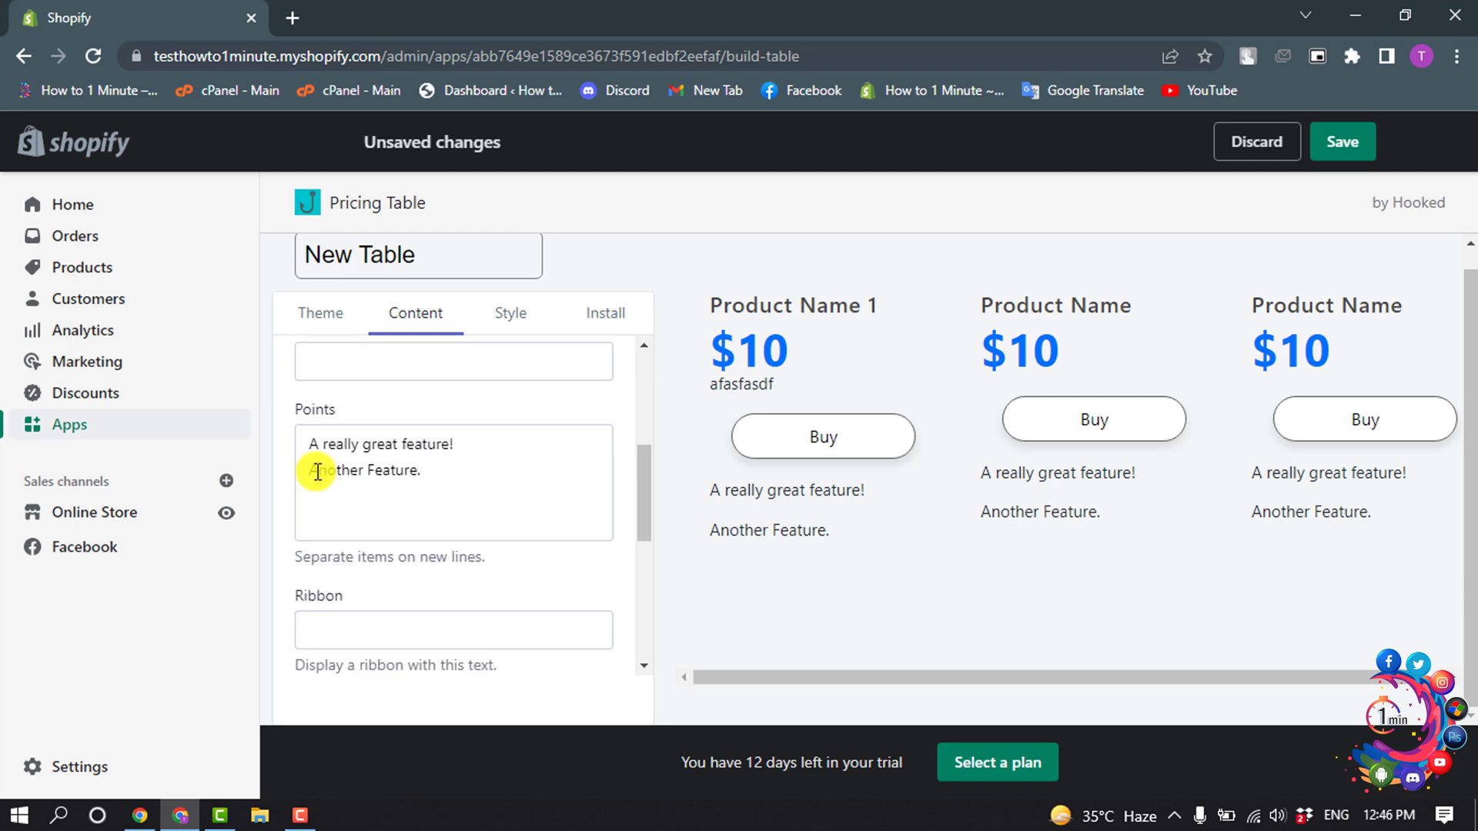
pyautogui.scroll(2, 340, 445)
pyautogui.click(344, 483)
pyautogui.scroll(-1, 344, 483)
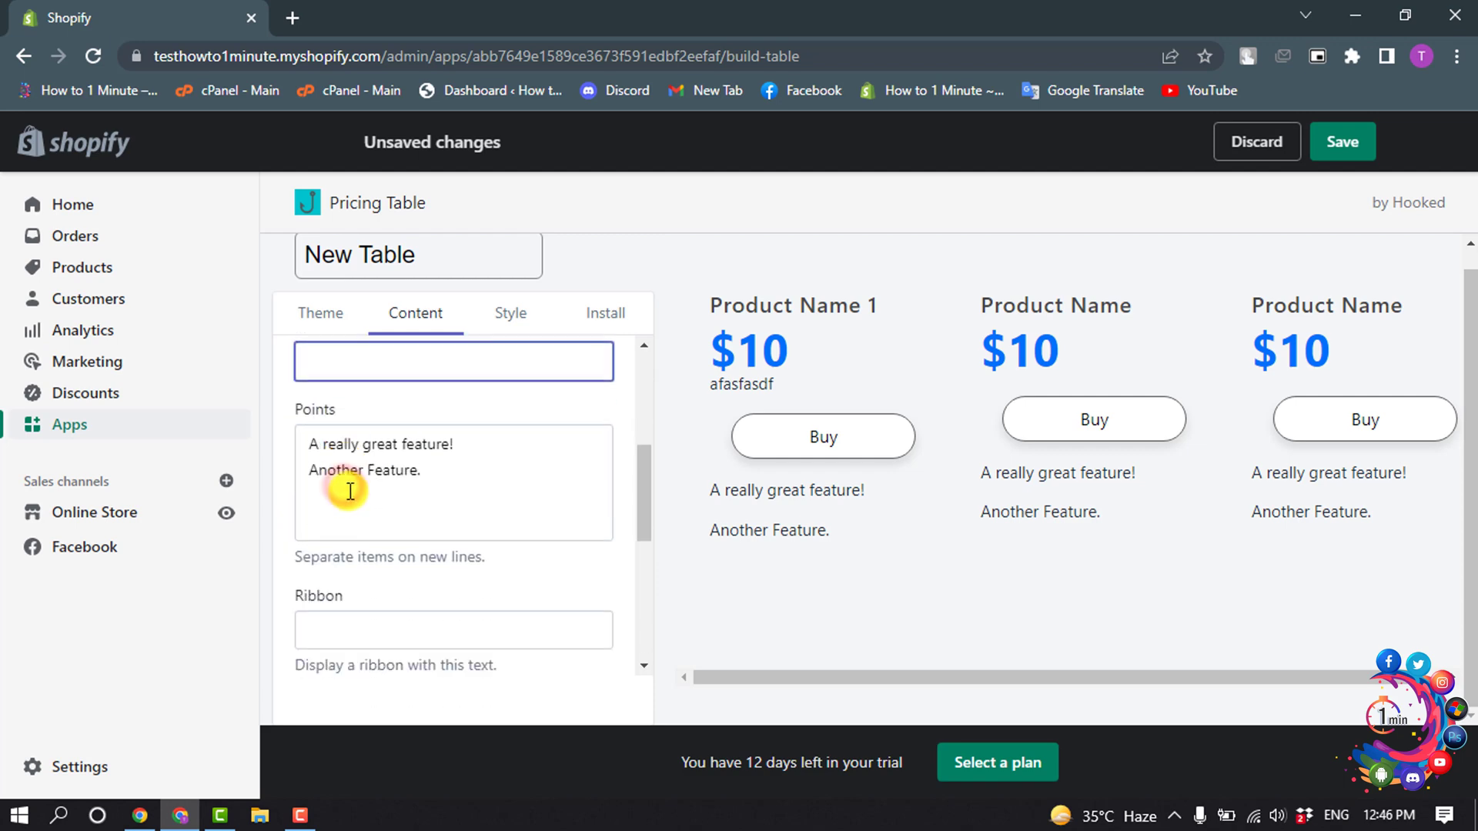
pyautogui.click(348, 471)
pyautogui.moveTo(701, 501); pyautogui.dragTo(848, 534)
pyautogui.click(393, 512)
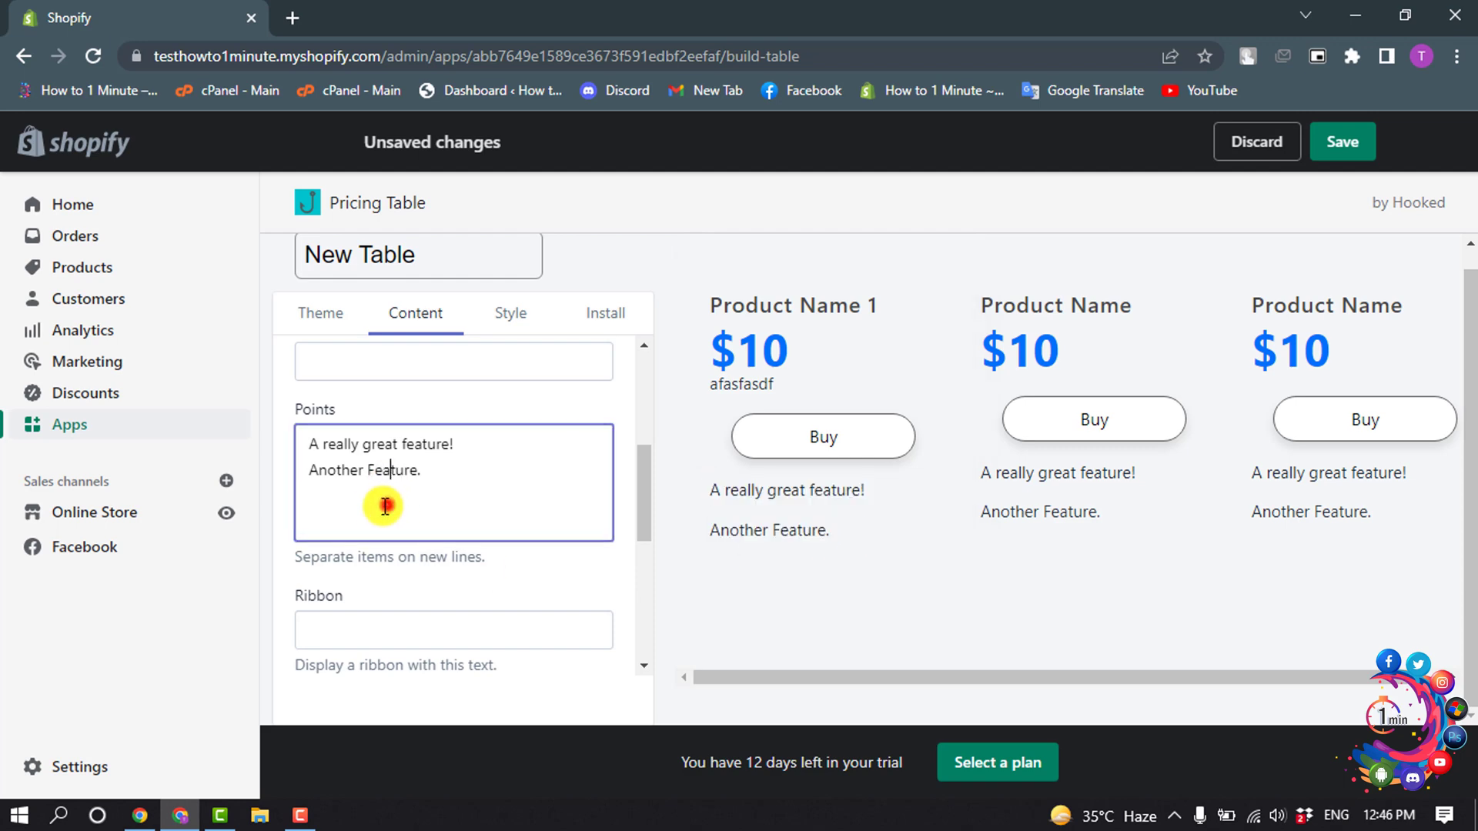
pyautogui.moveTo(458, 485); pyautogui.dragTo(372, 445)
pyautogui.click(358, 483)
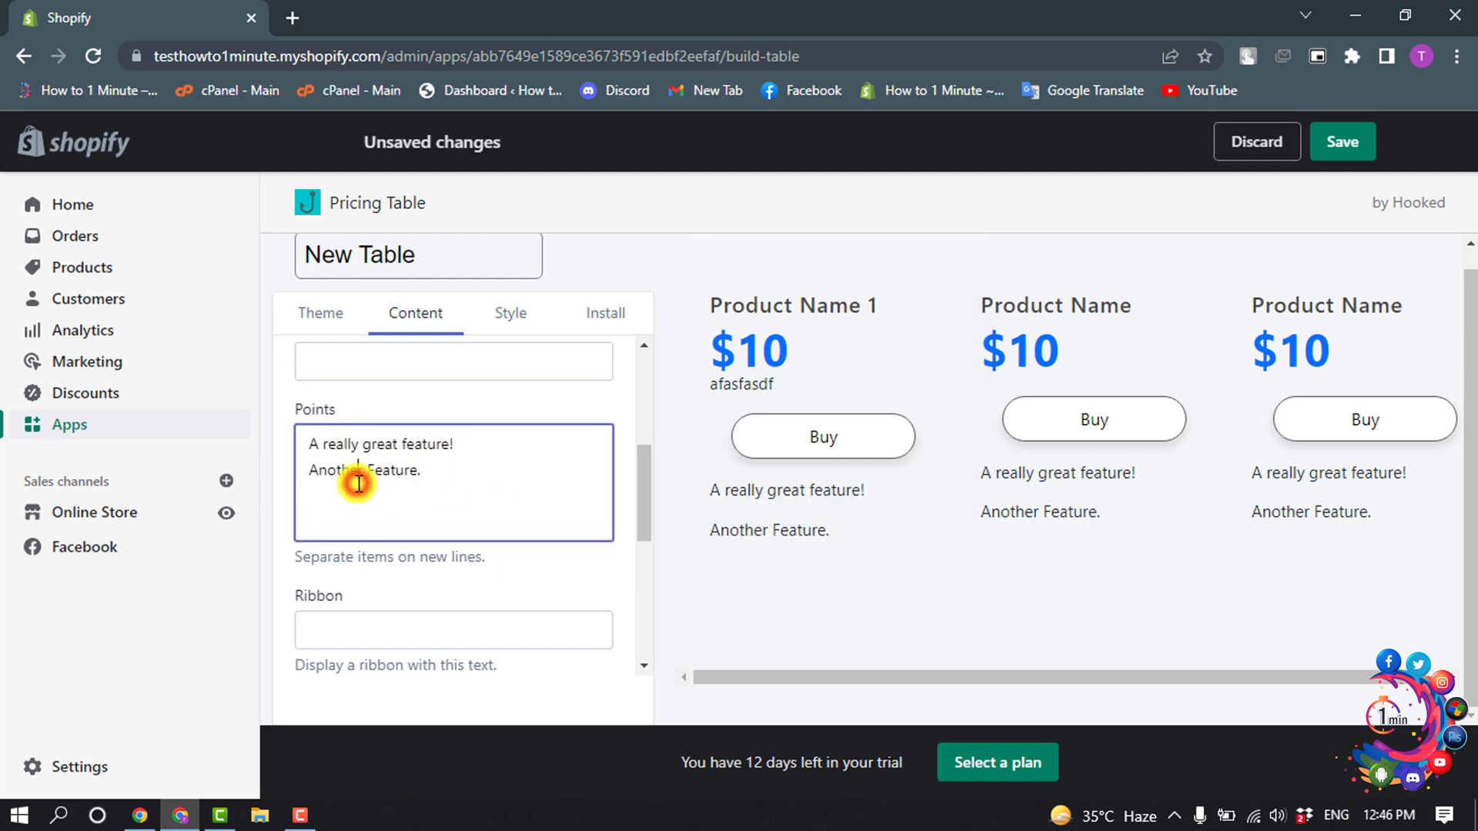
pyautogui.scroll(-2, 358, 483)
# Step: Give the first product a 'new' ribbon and change its button text to 'Buy s'
pyautogui.click(358, 410)
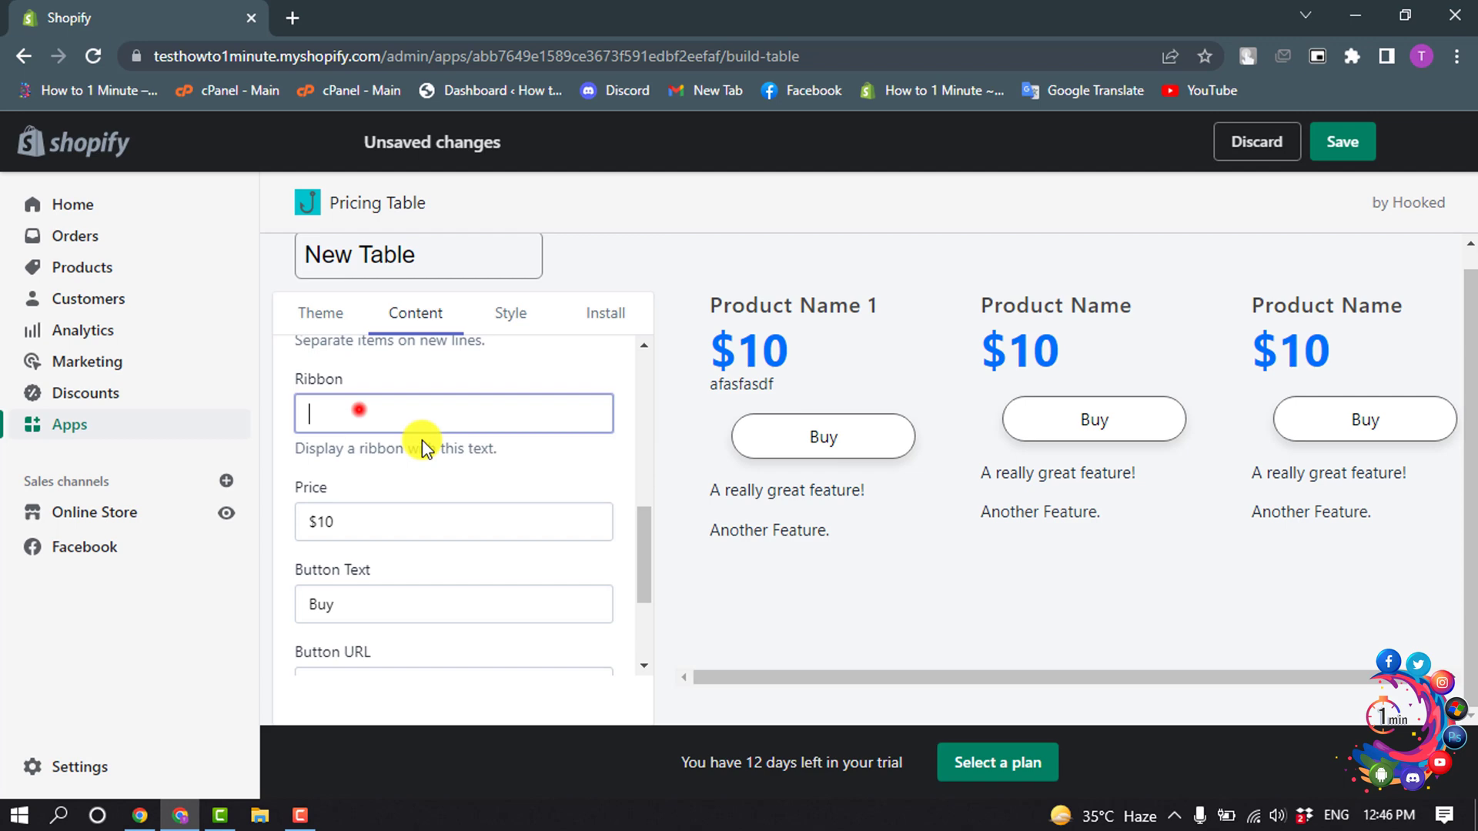
pyautogui.write('new')
pyautogui.click(375, 523)
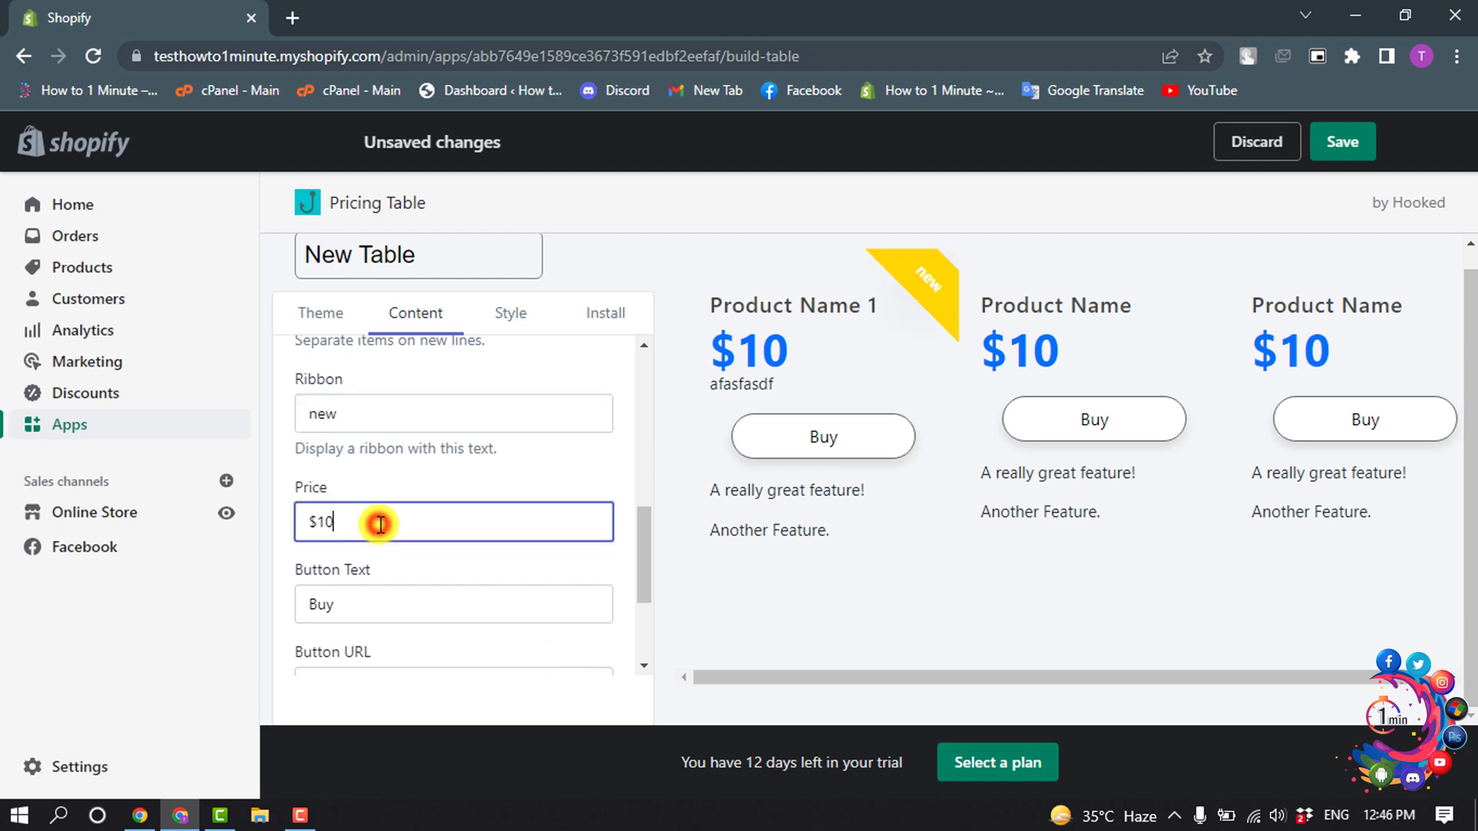
pyautogui.scroll(-1, 379, 497)
pyautogui.click(363, 489)
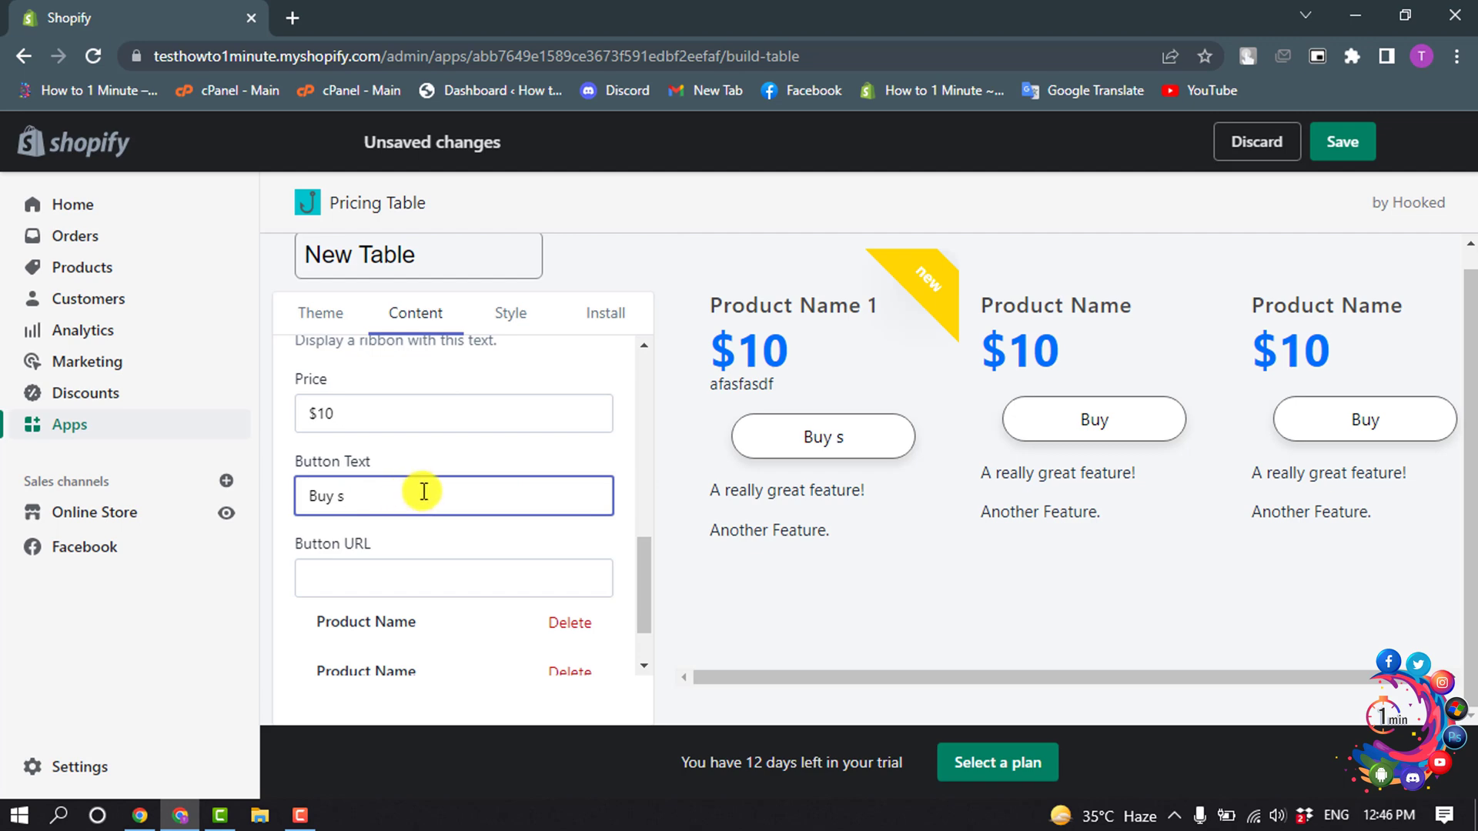
pyautogui.write('s')
pyautogui.scroll(-1, 361, 554)
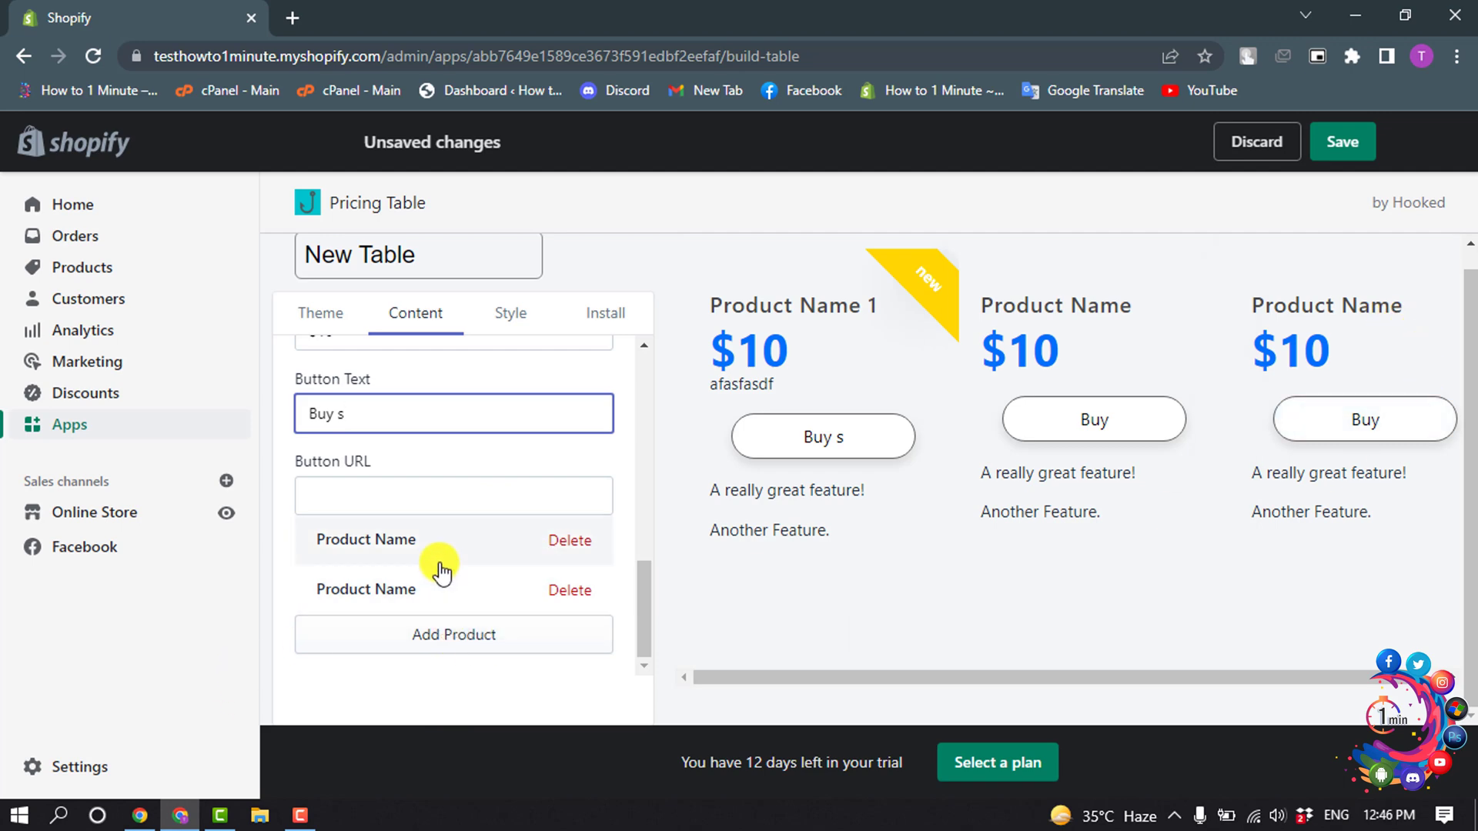
# Step: Add a product to the table, then delete the extra third product
pyautogui.click(455, 642)
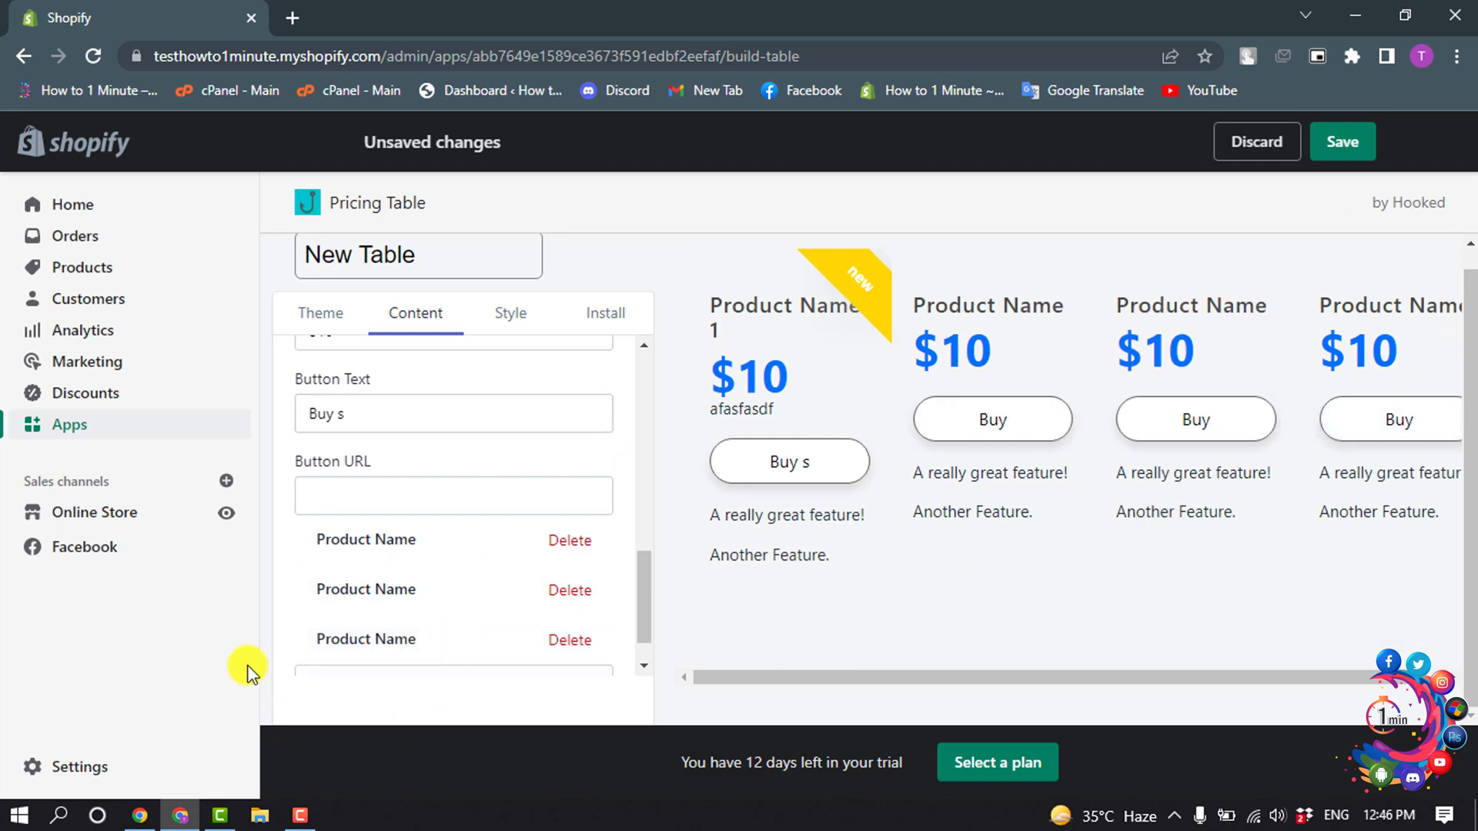
pyautogui.scroll(3, 347, 584)
pyautogui.scroll(-5, 359, 579)
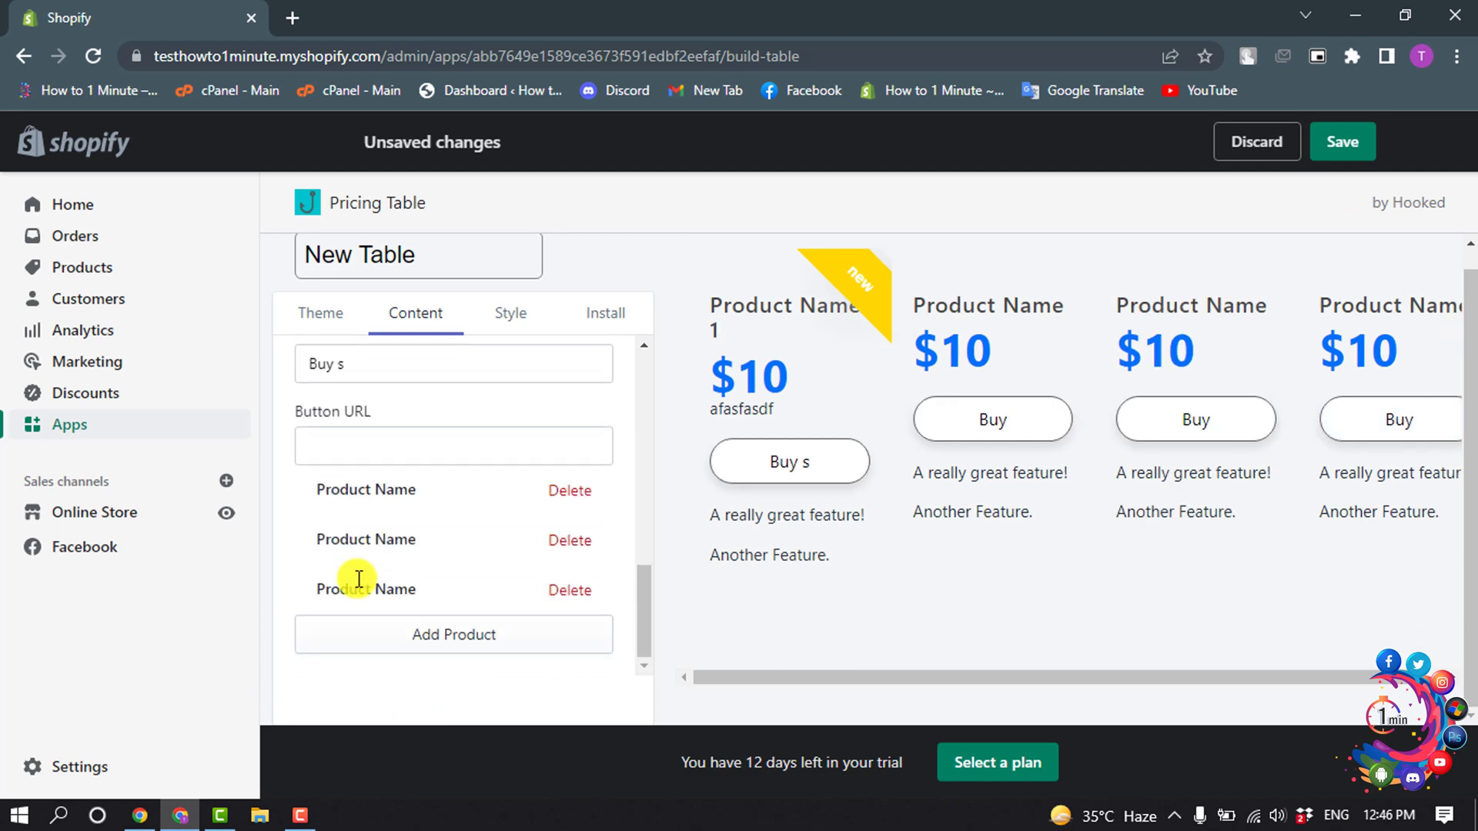
pyautogui.click(570, 590)
pyautogui.scroll(5, 505, 504)
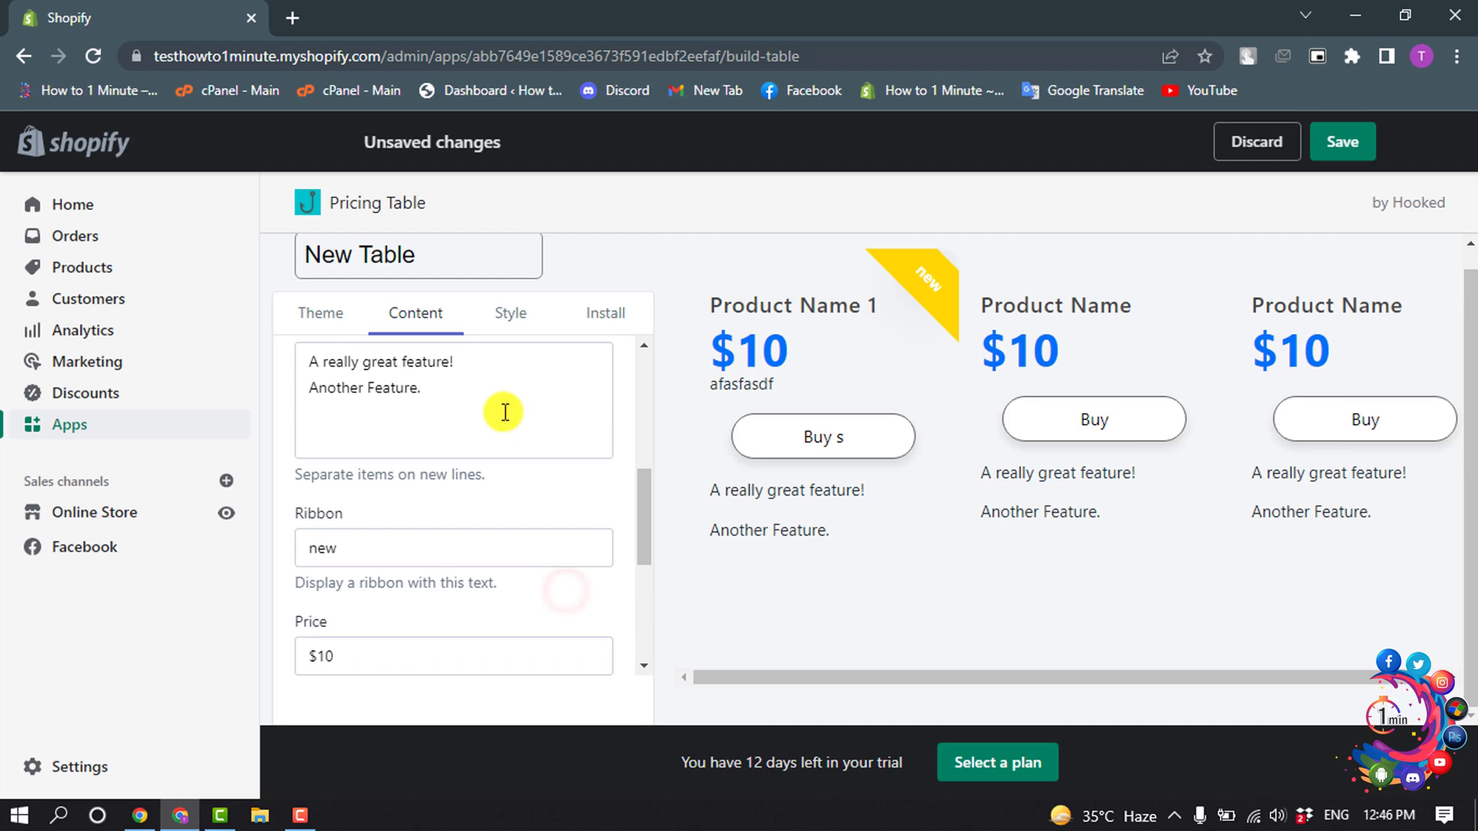
# Step: In the Style settings, raise the product title font size to 17
pyautogui.click(504, 322)
pyautogui.click(321, 445)
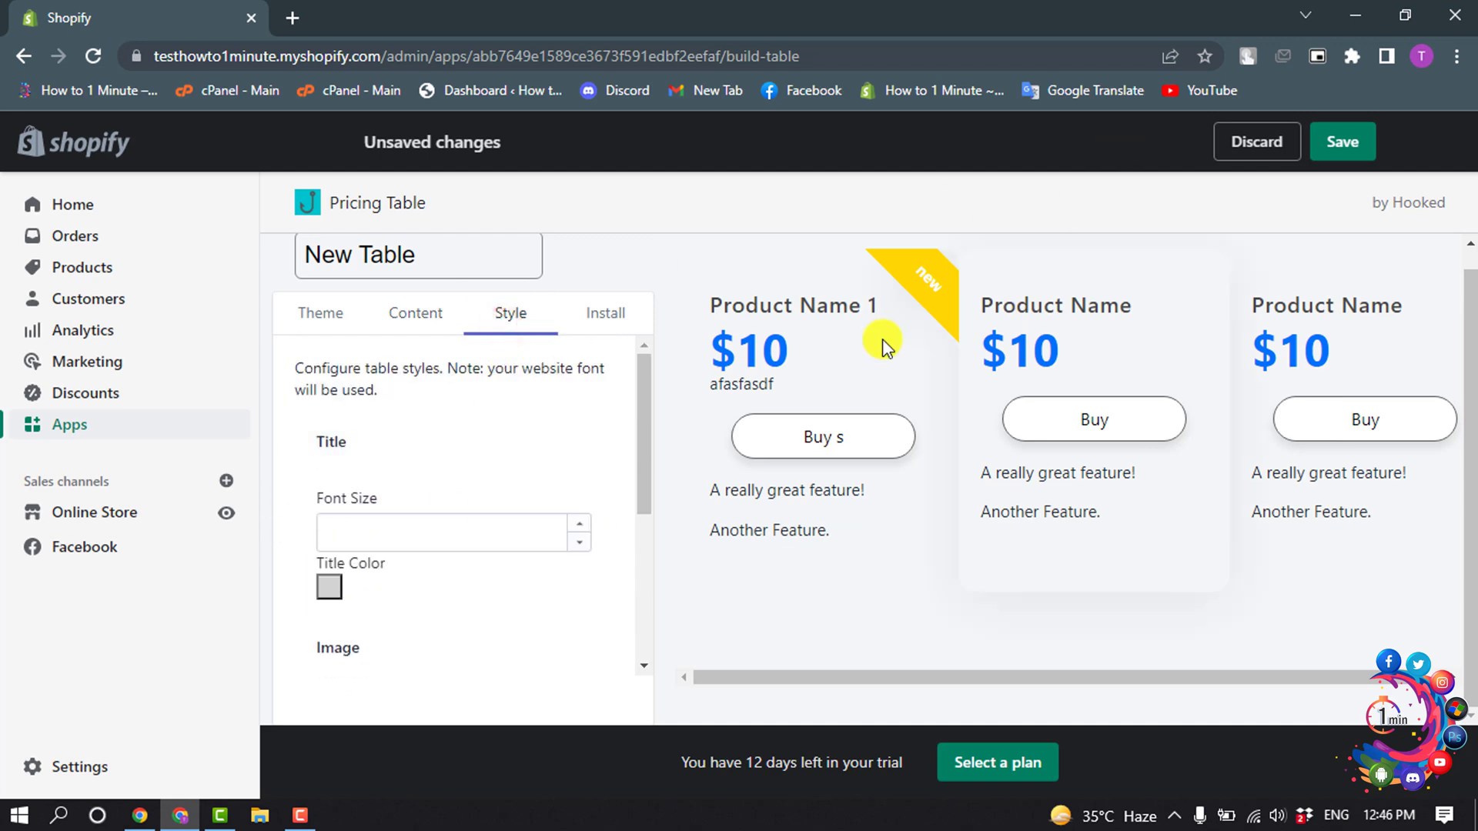
pyautogui.click(578, 541)
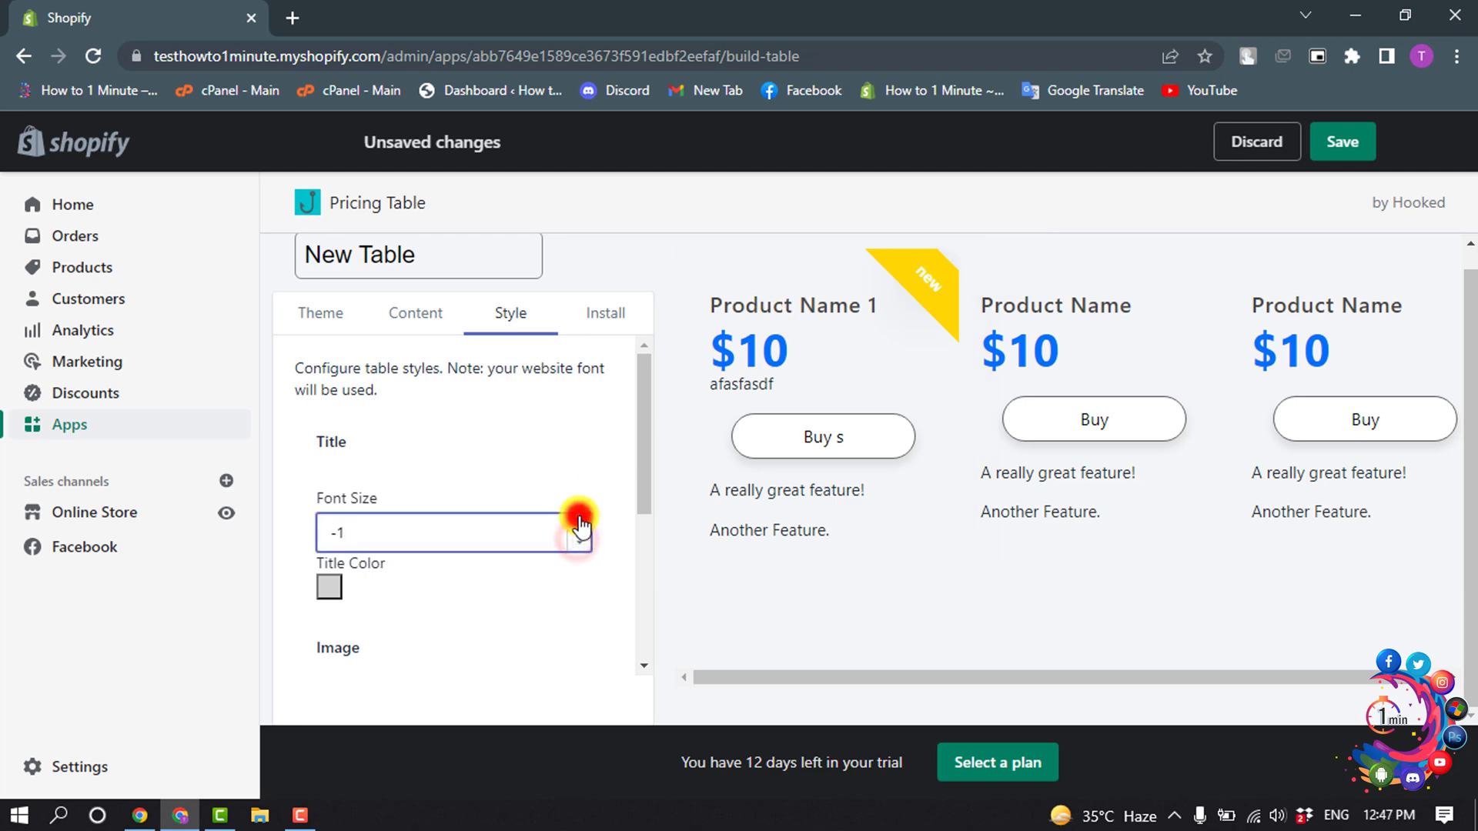
pyautogui.click(580, 524)
pyautogui.click(580, 523)
pyautogui.click(580, 524)
pyautogui.click(580, 523)
pyautogui.click(580, 524)
pyautogui.click(580, 524)
pyautogui.click(580, 523)
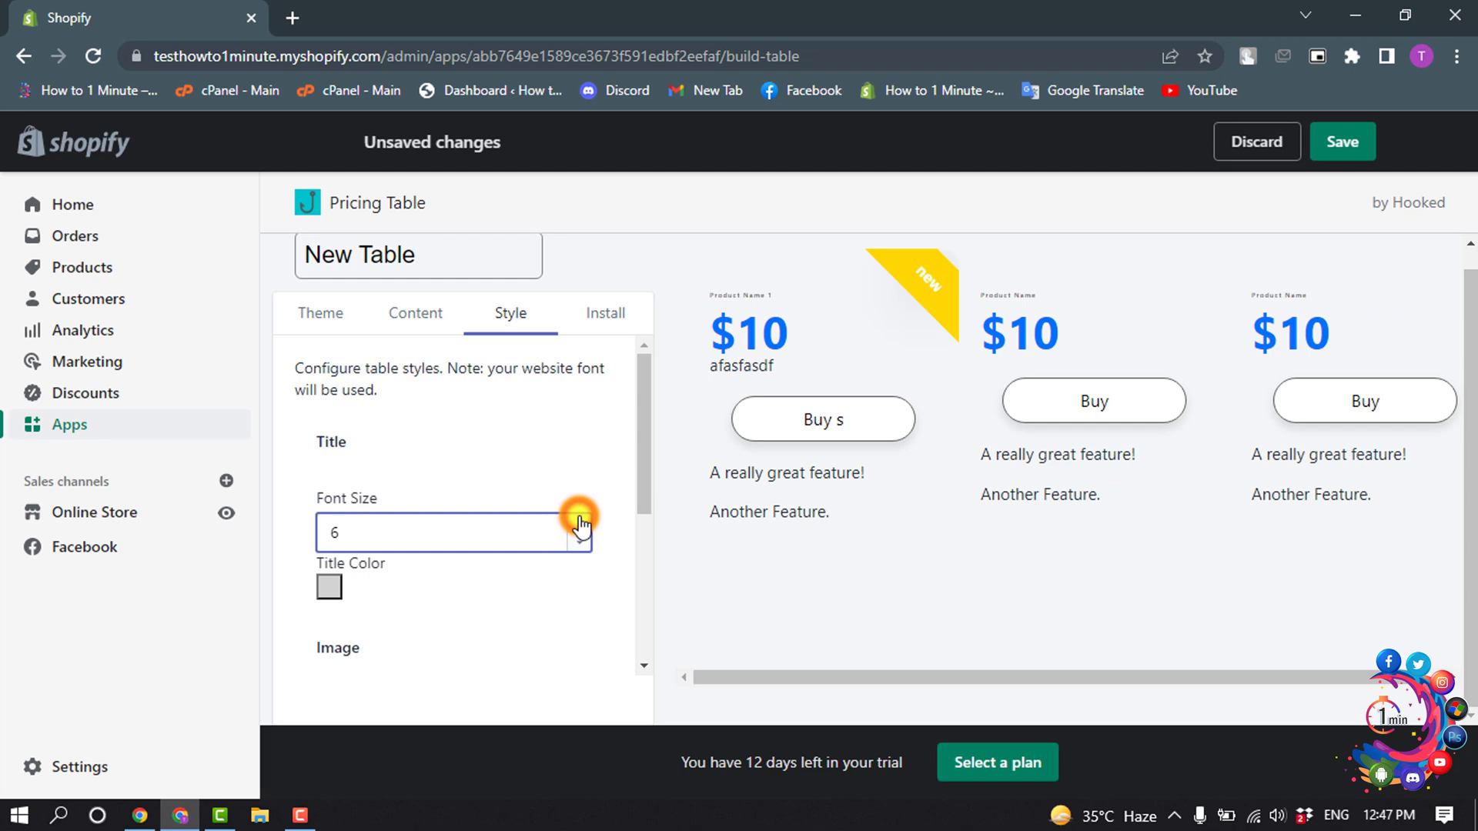
pyautogui.click(580, 524)
pyautogui.click(580, 524)
pyautogui.click(579, 523)
pyautogui.click(579, 524)
pyautogui.click(579, 524)
pyautogui.click(580, 524)
pyautogui.click(580, 523)
pyautogui.click(580, 524)
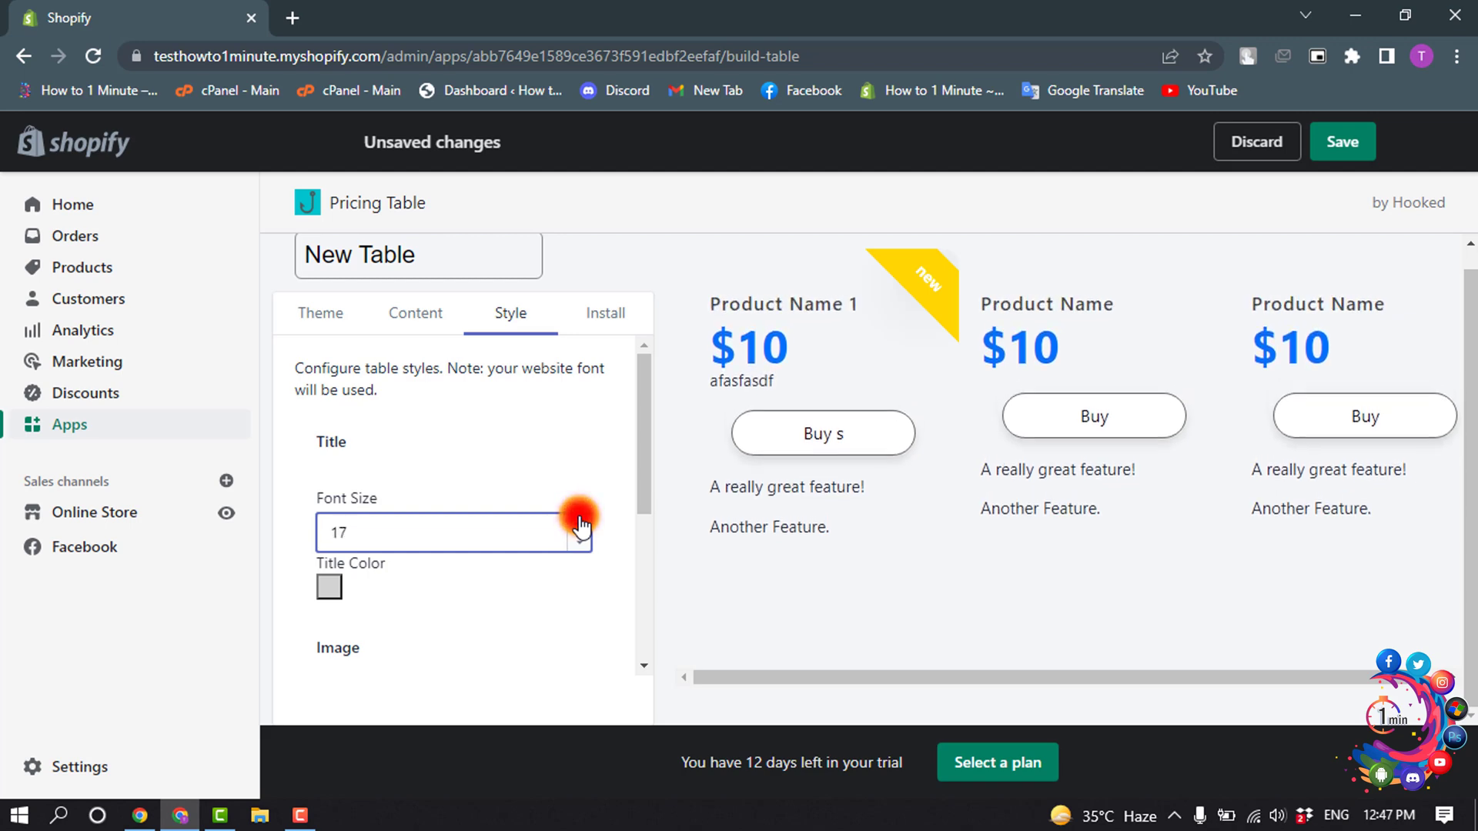
pyautogui.click(580, 523)
pyautogui.click(580, 523)
pyautogui.click(580, 524)
# Step: Set the List Items feature font size to 15
pyautogui.scroll(-3, 362, 555)
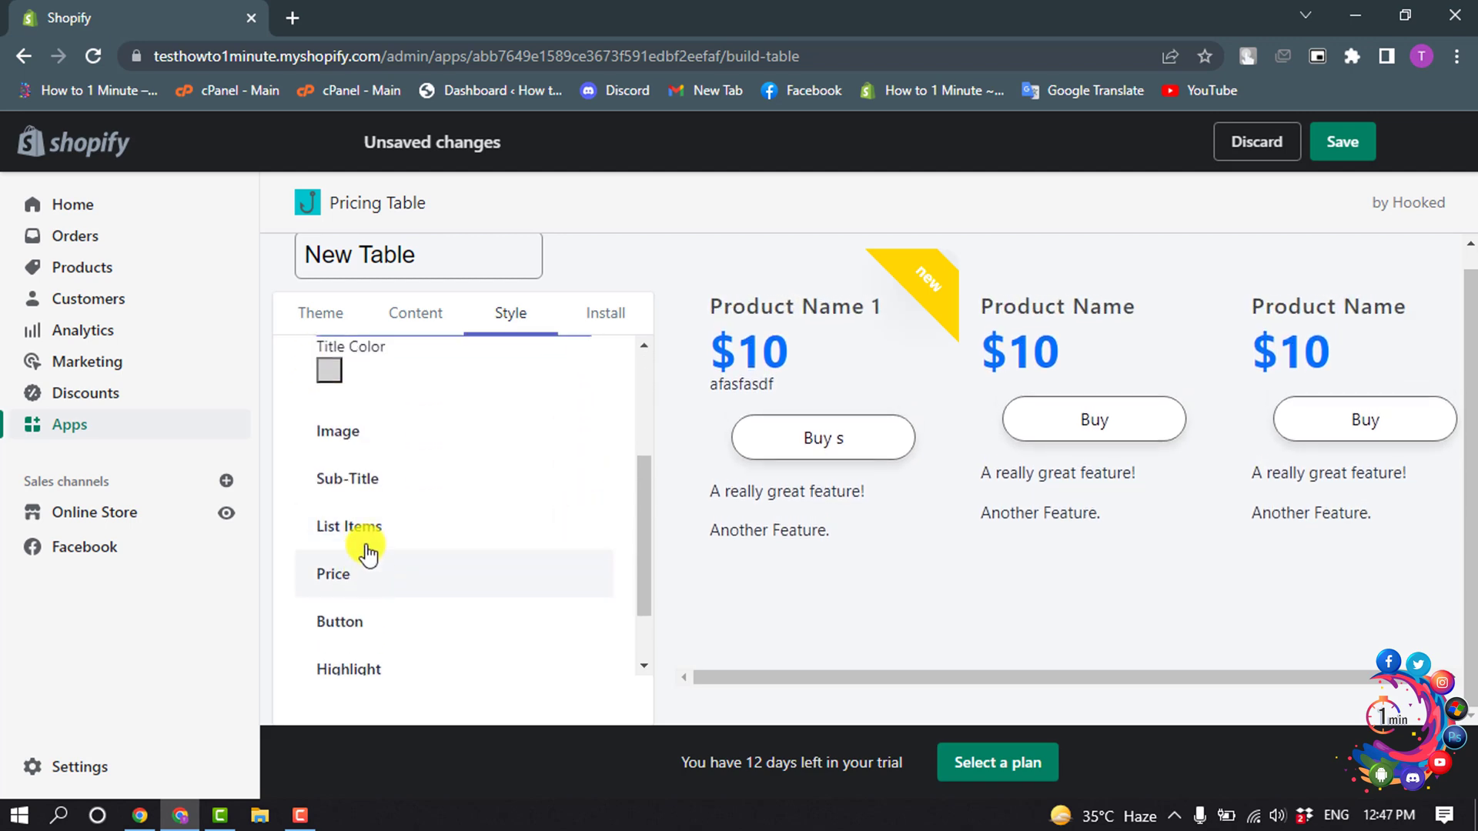
pyautogui.click(356, 530)
pyautogui.scroll(-2, 539, 509)
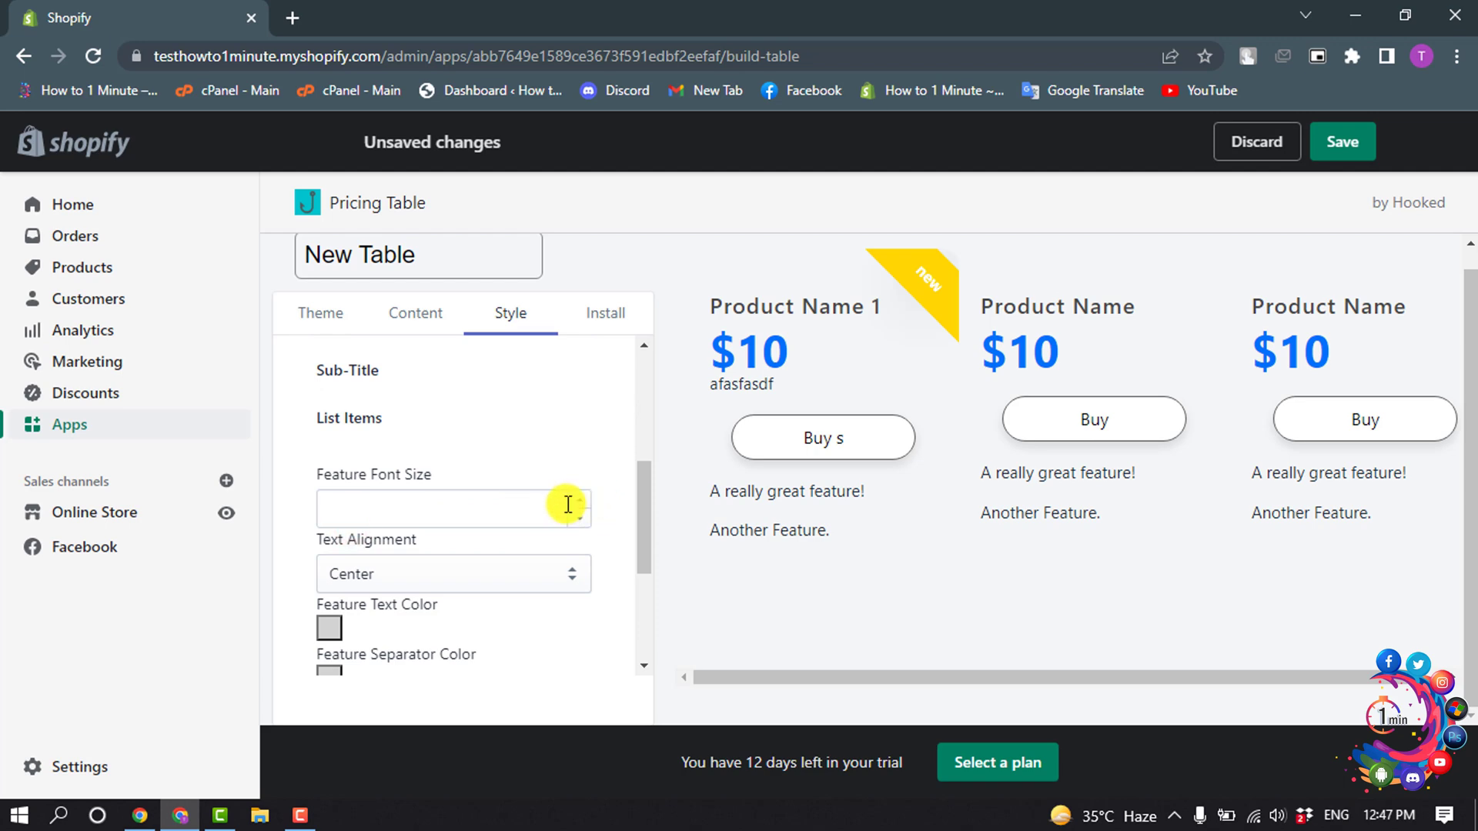
pyautogui.click(580, 502)
pyautogui.click(580, 502)
pyautogui.click(579, 502)
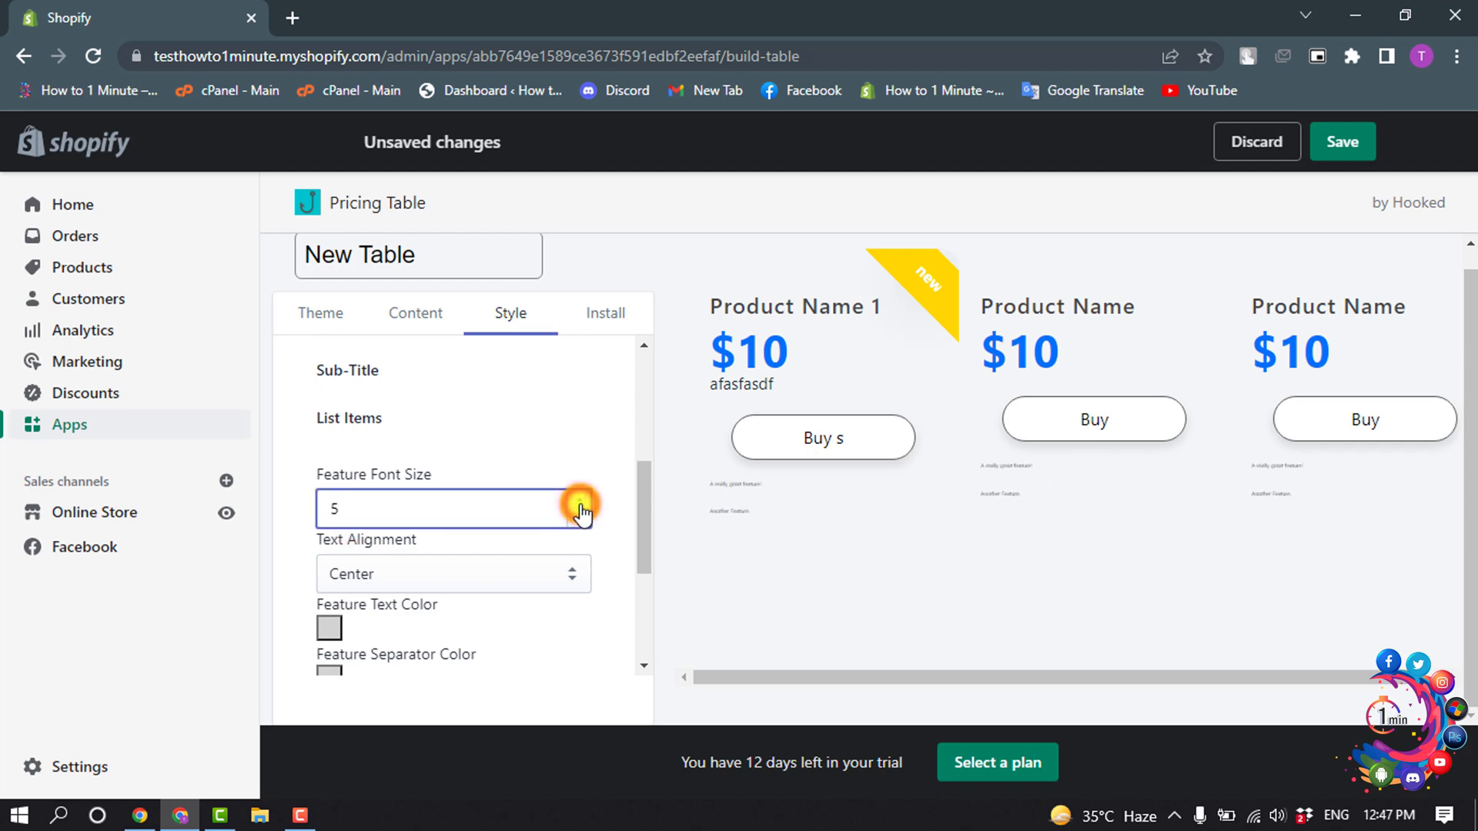
pyautogui.click(580, 501)
pyautogui.click(580, 501)
pyautogui.click(579, 501)
pyautogui.click(580, 501)
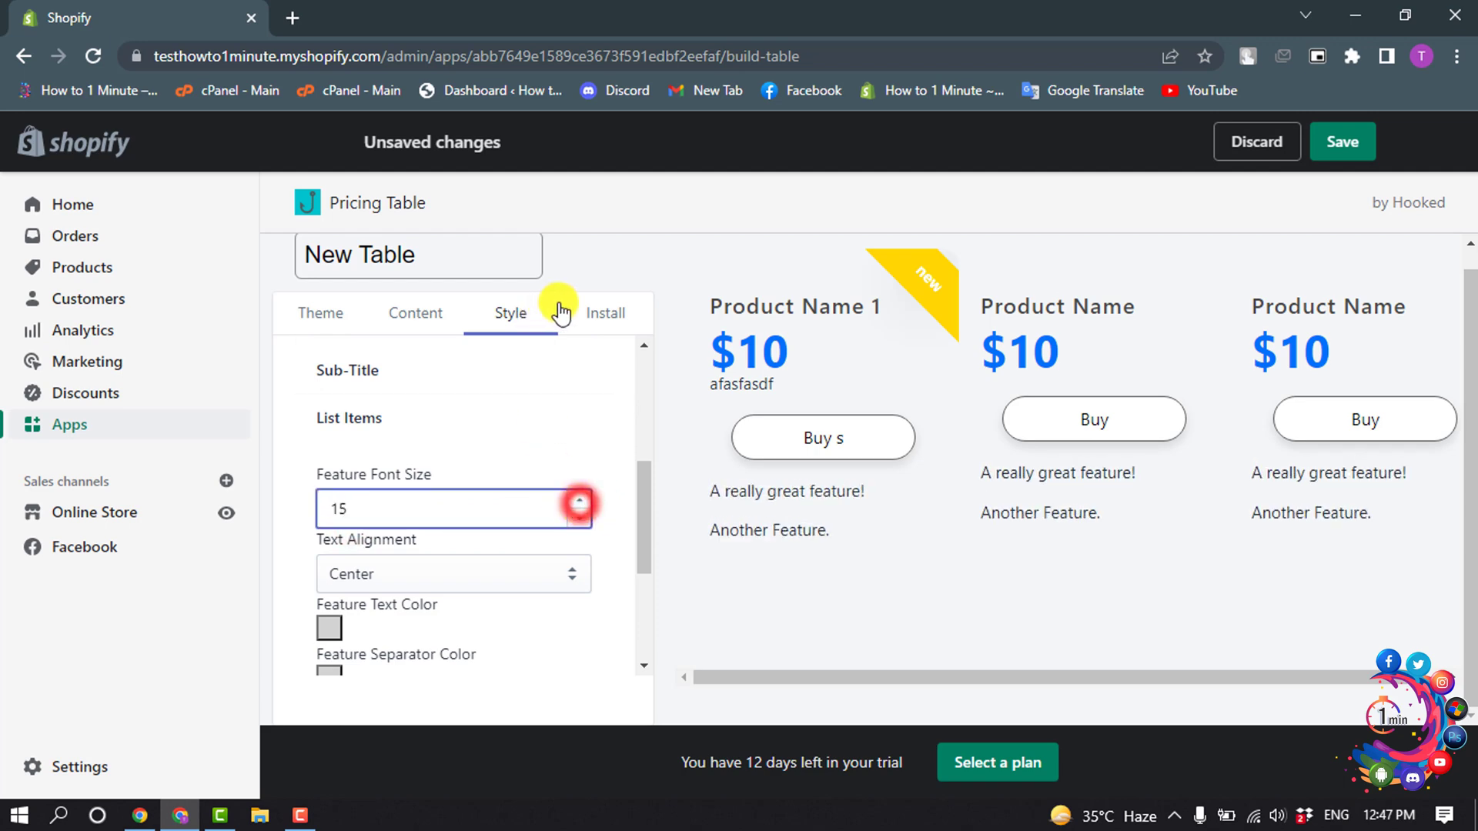
# Step: Save the pricing table and go to the Online Store Themes page
pyautogui.click(1355, 145)
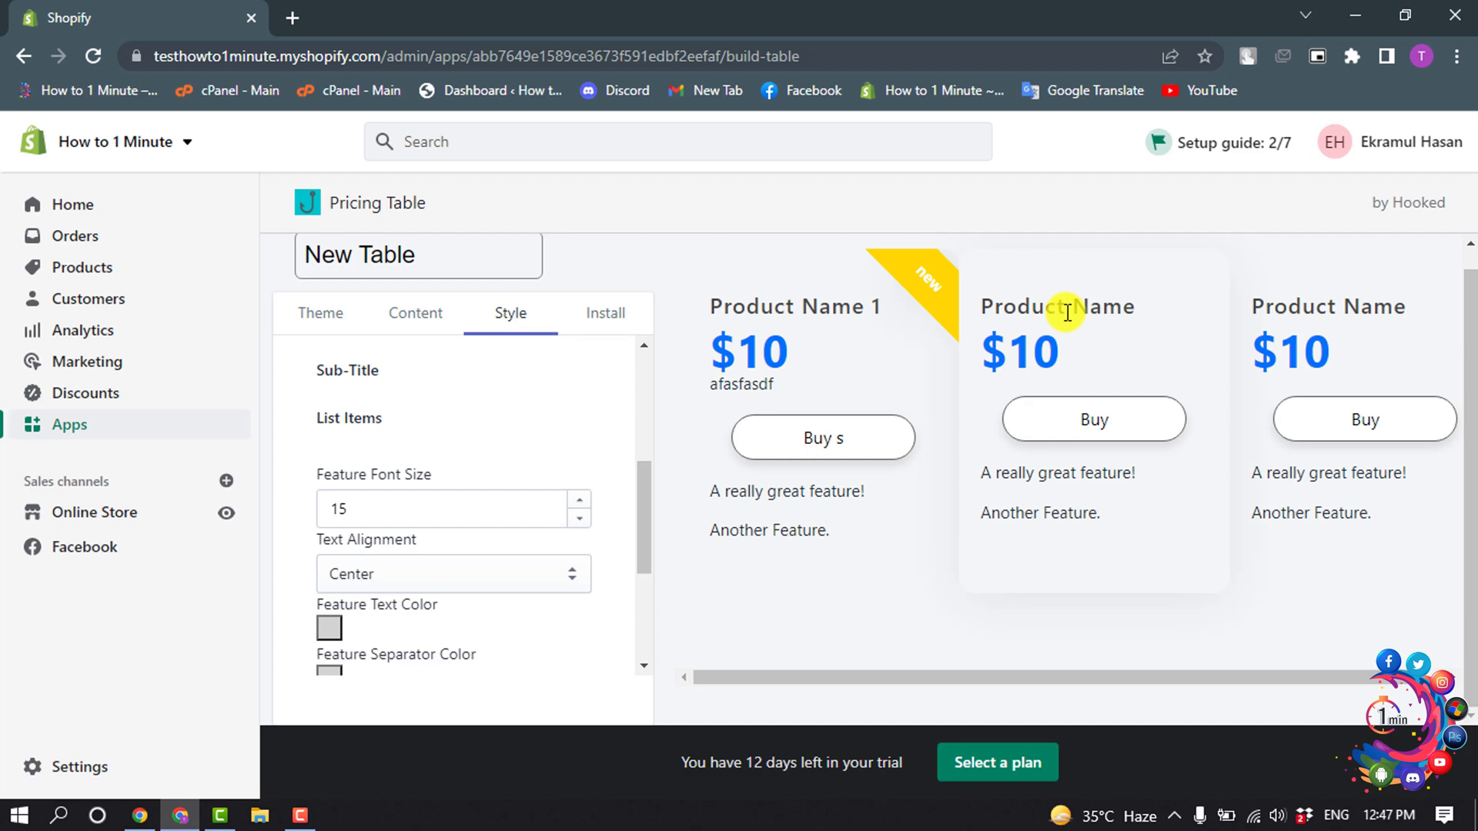
pyautogui.click(99, 513)
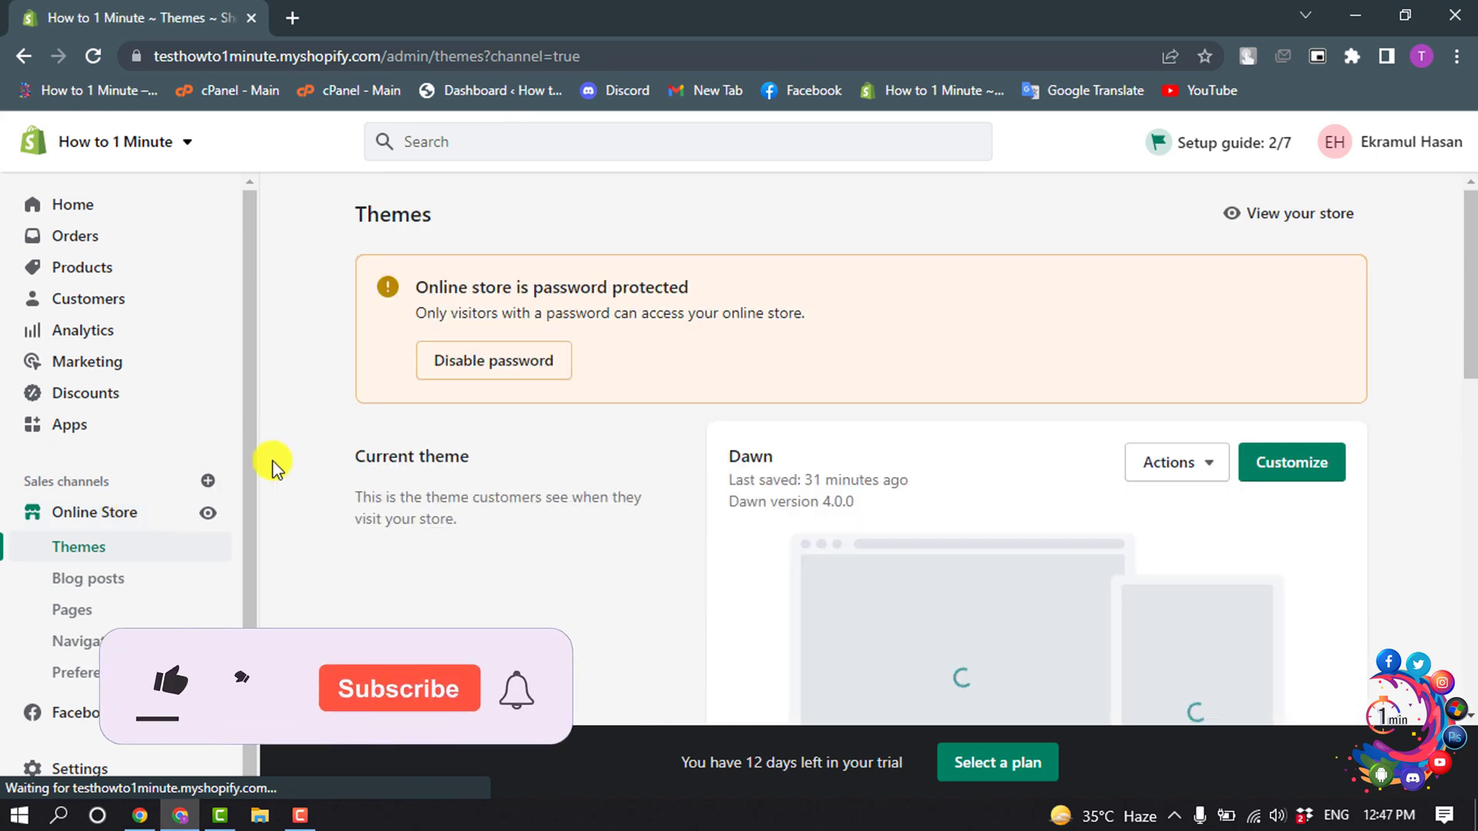
# Step: Customize the Dawn theme and add a Pricing Table section to the Home page template
pyautogui.click(1278, 465)
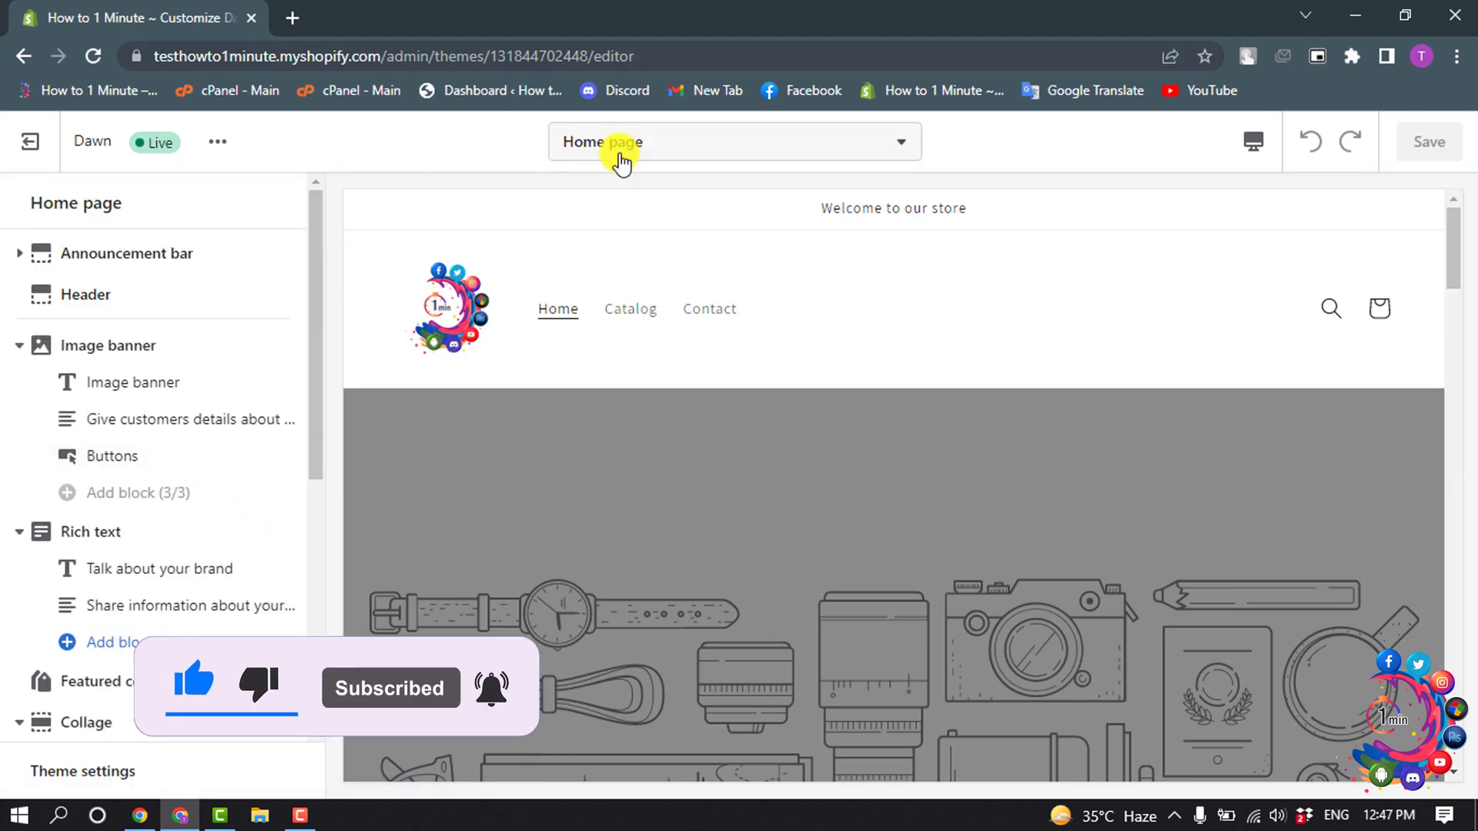
pyautogui.click(693, 139)
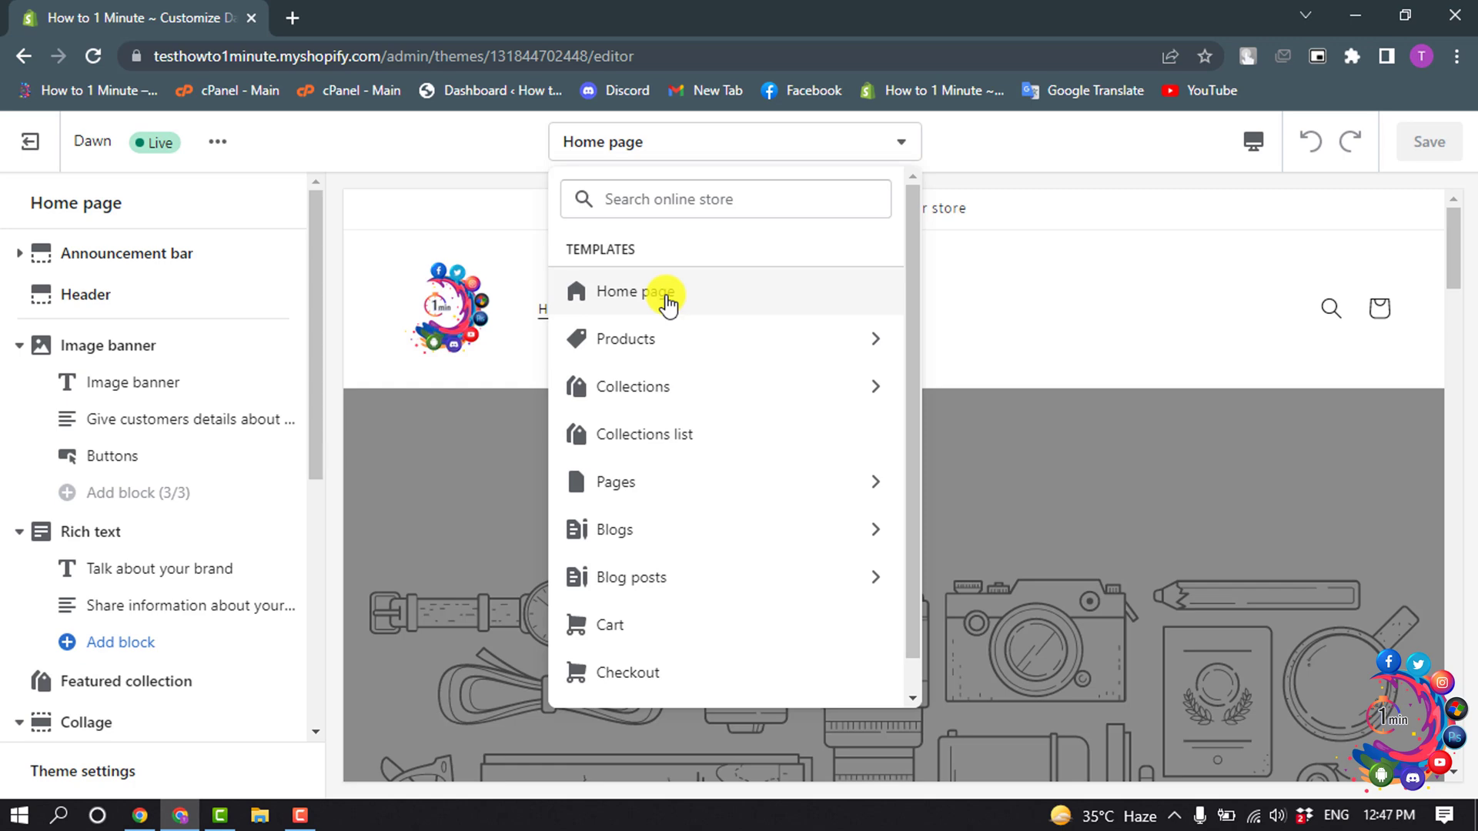
pyautogui.click(1078, 330)
pyautogui.scroll(-6, 149, 593)
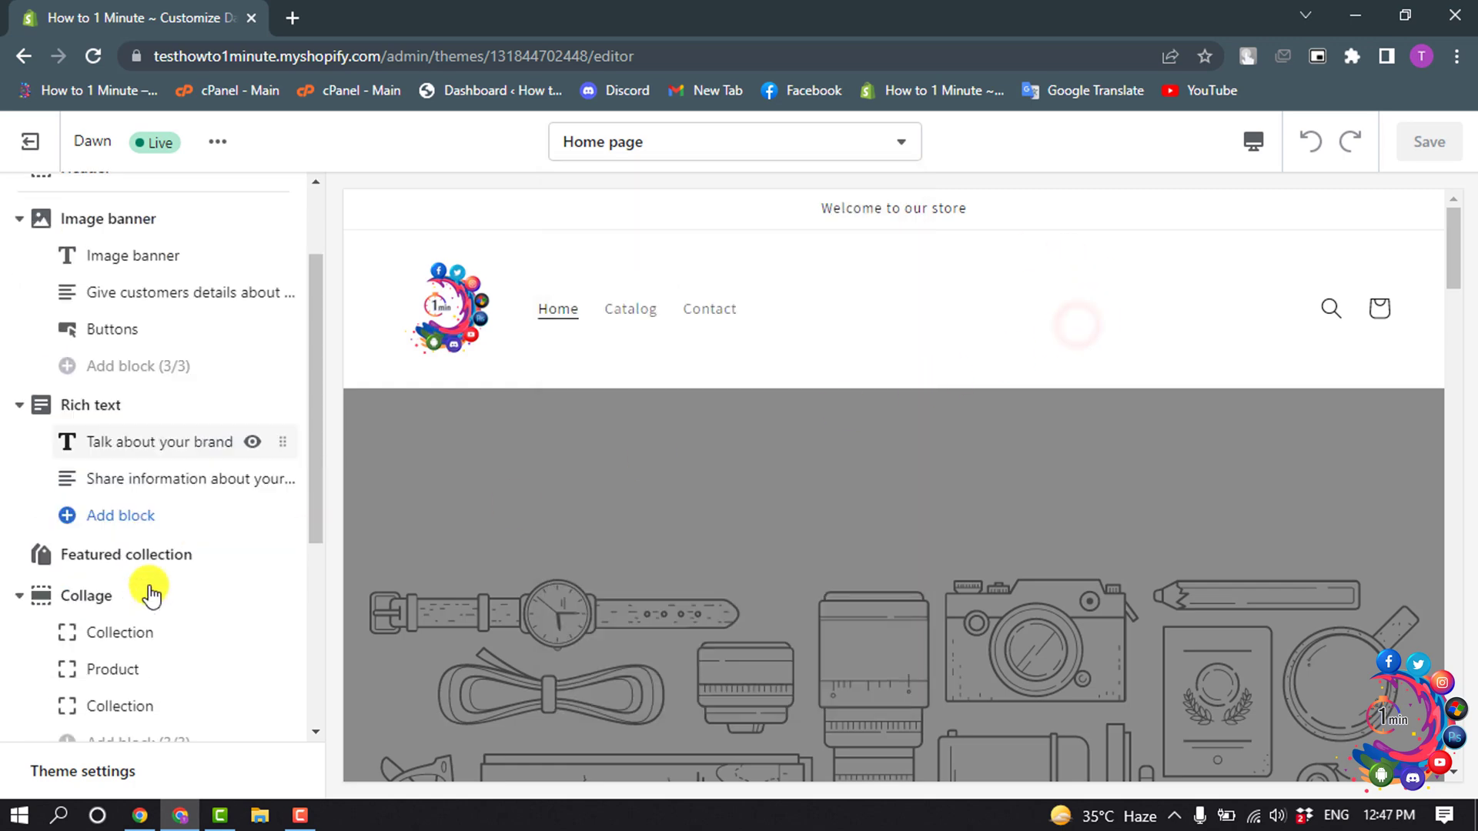
pyautogui.click(102, 655)
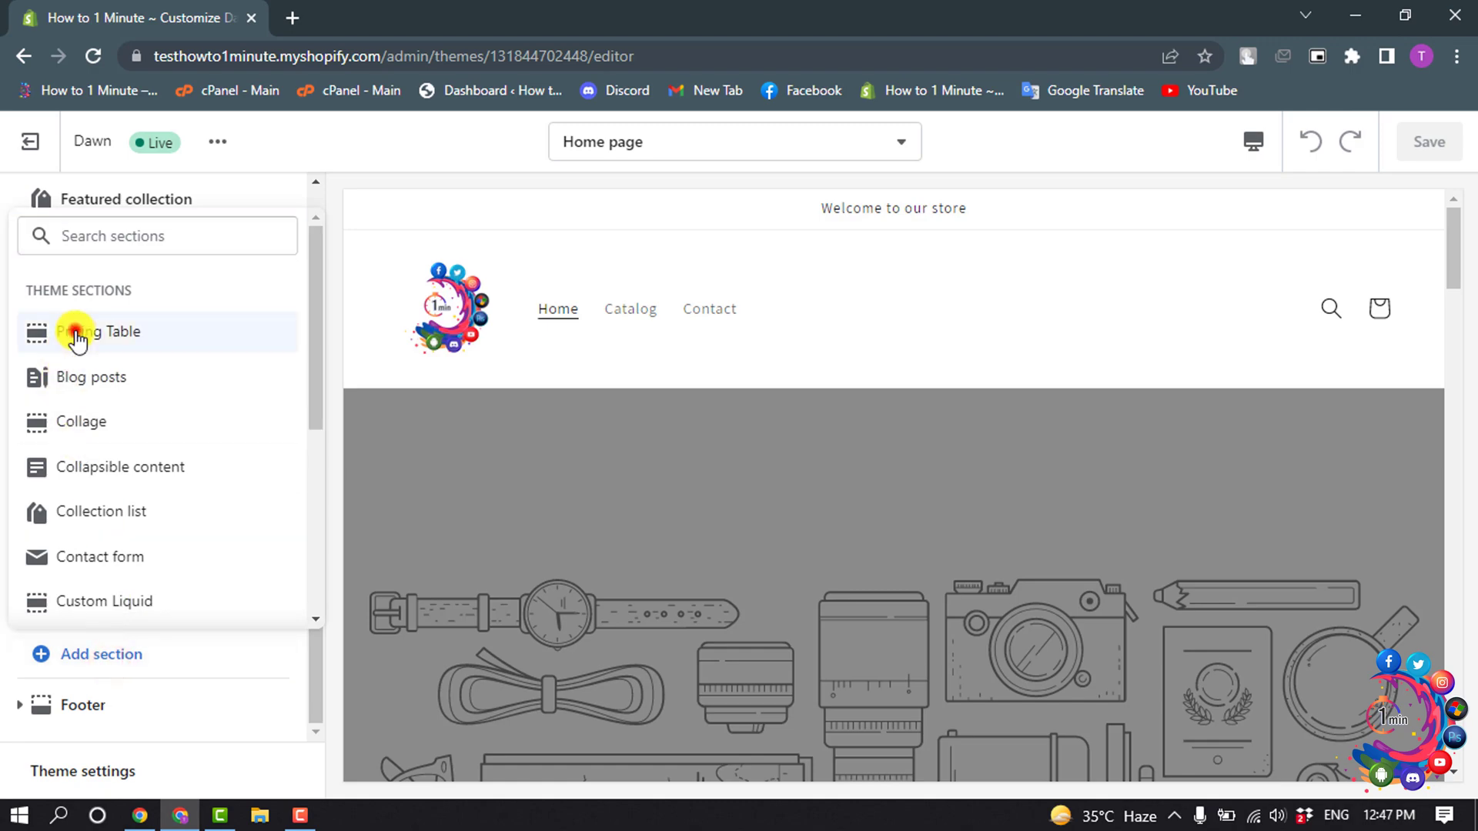
pyautogui.click(78, 337)
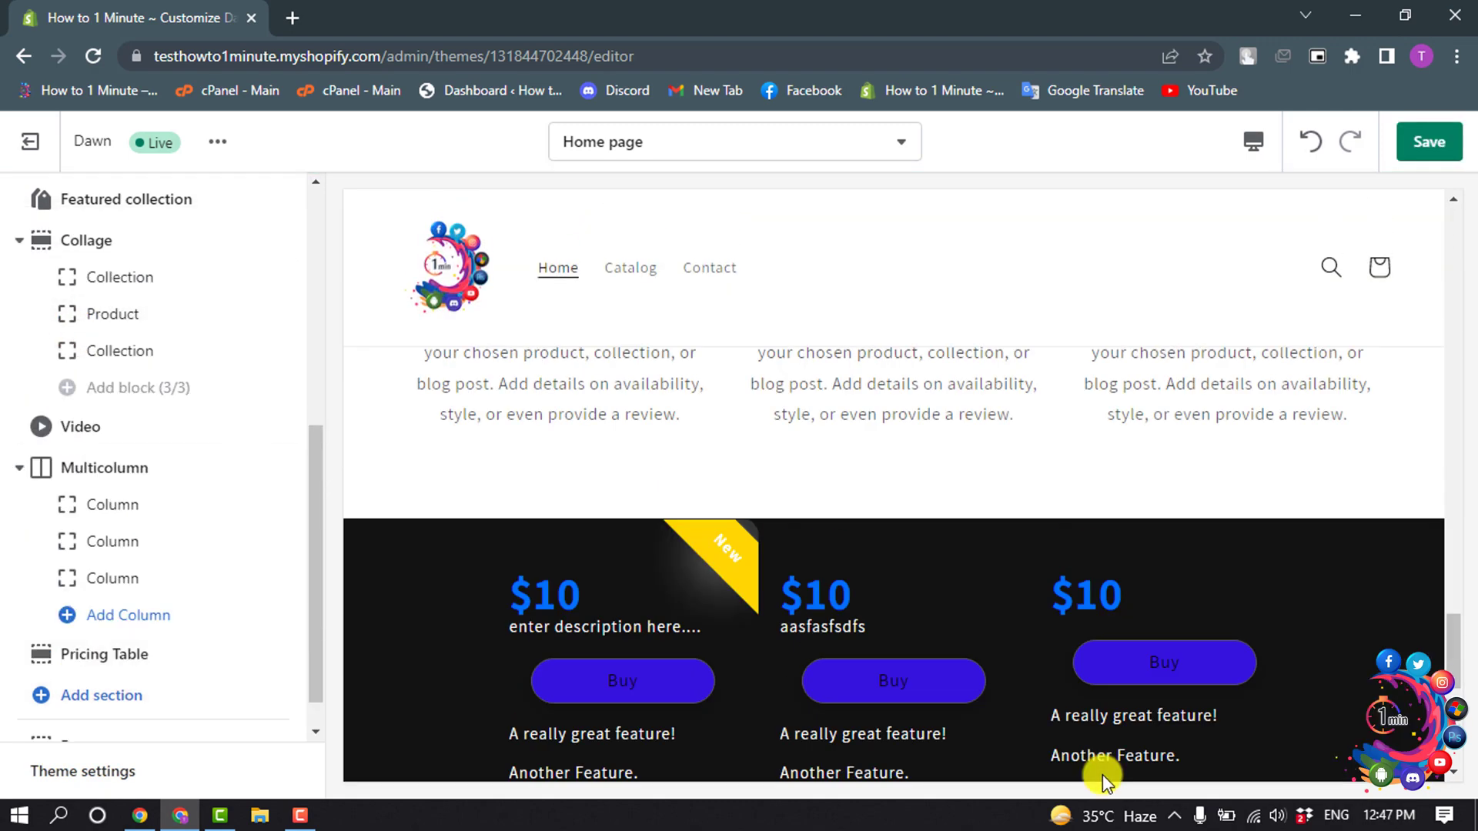
pyautogui.scroll(-2, 1129, 271)
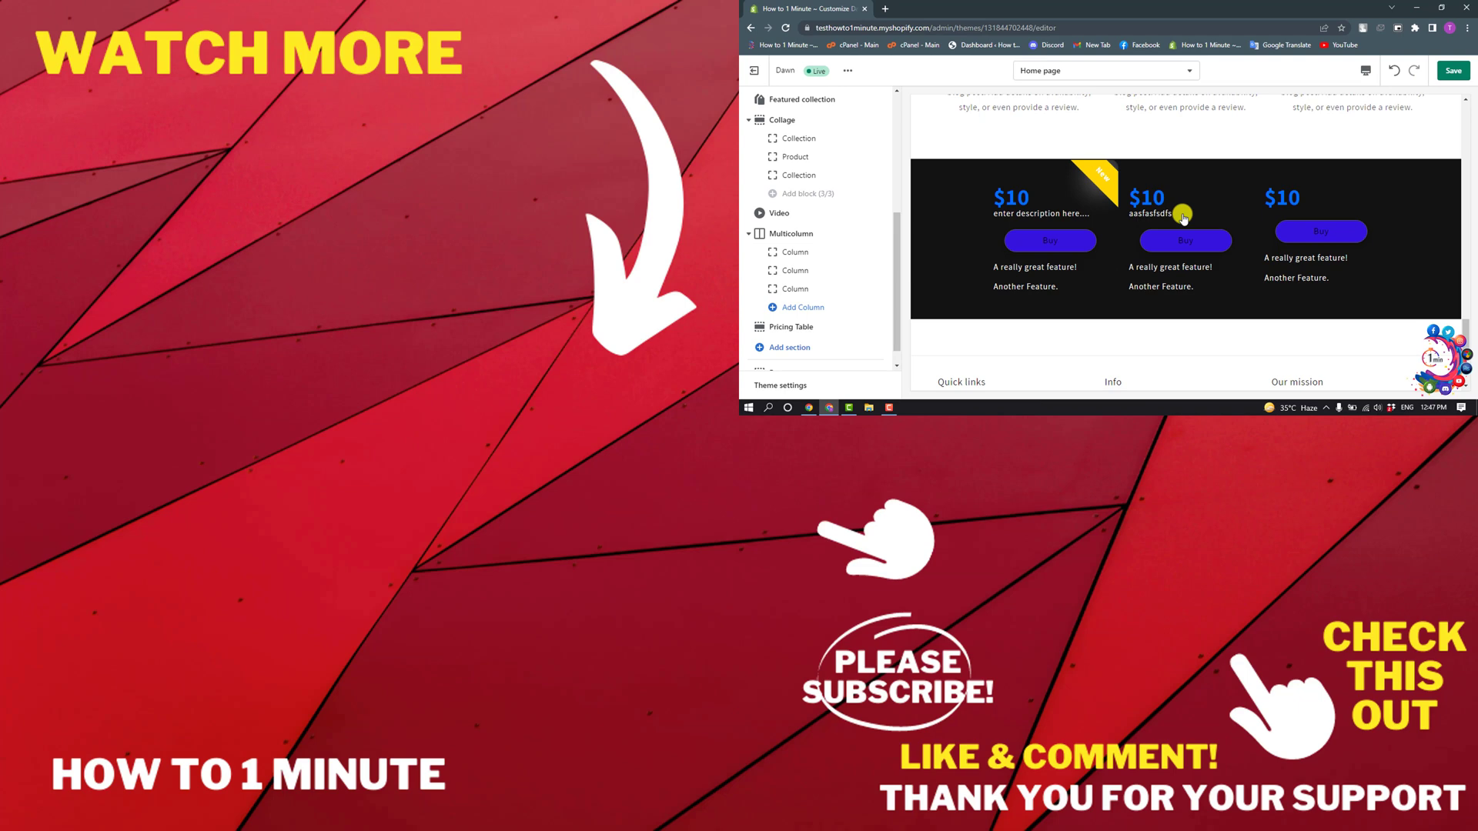